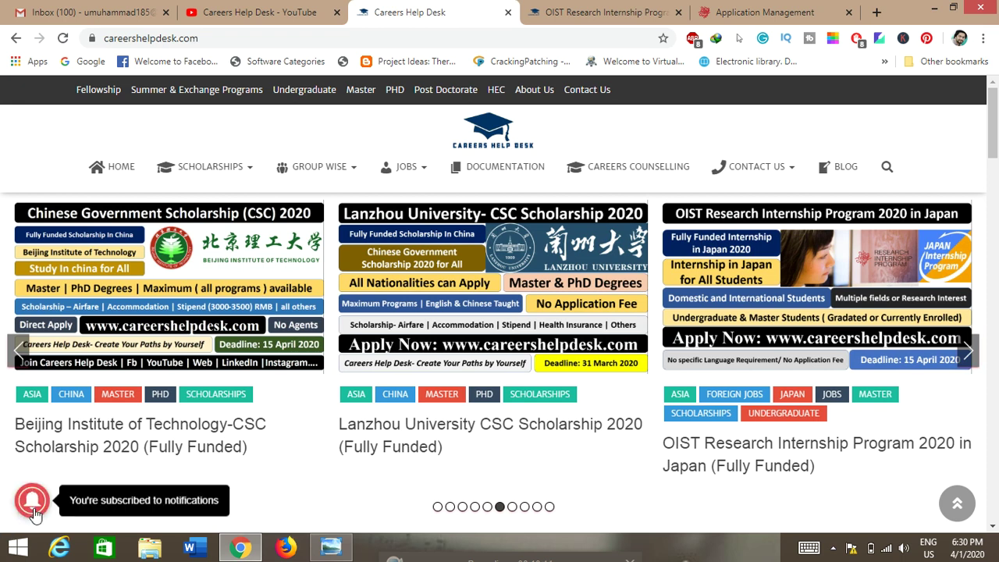
Review the OIST internship article's required documents and benefits, then return to Application Management.
left_click(207, 9)
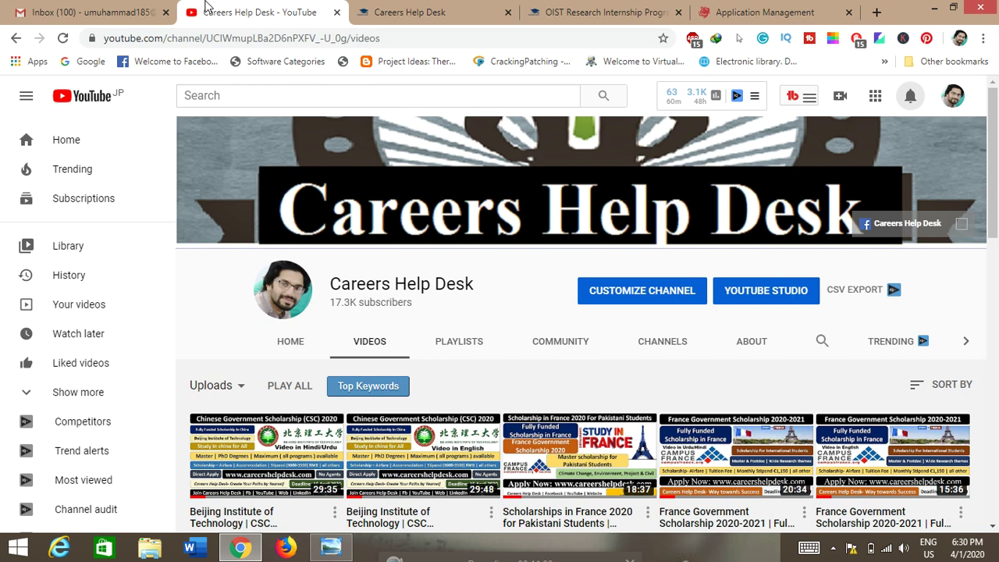
left_click(593, 9)
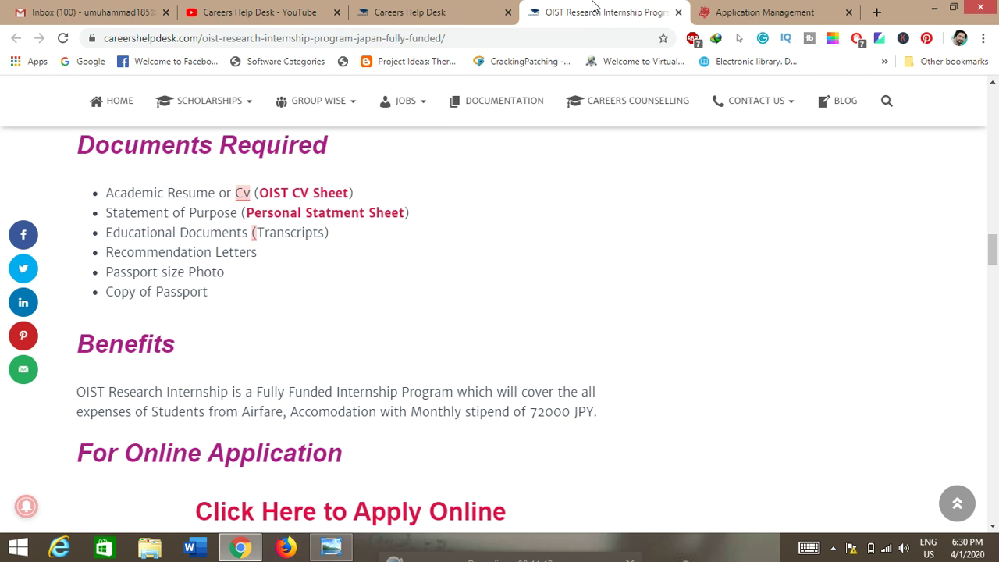
left_click(763, 10)
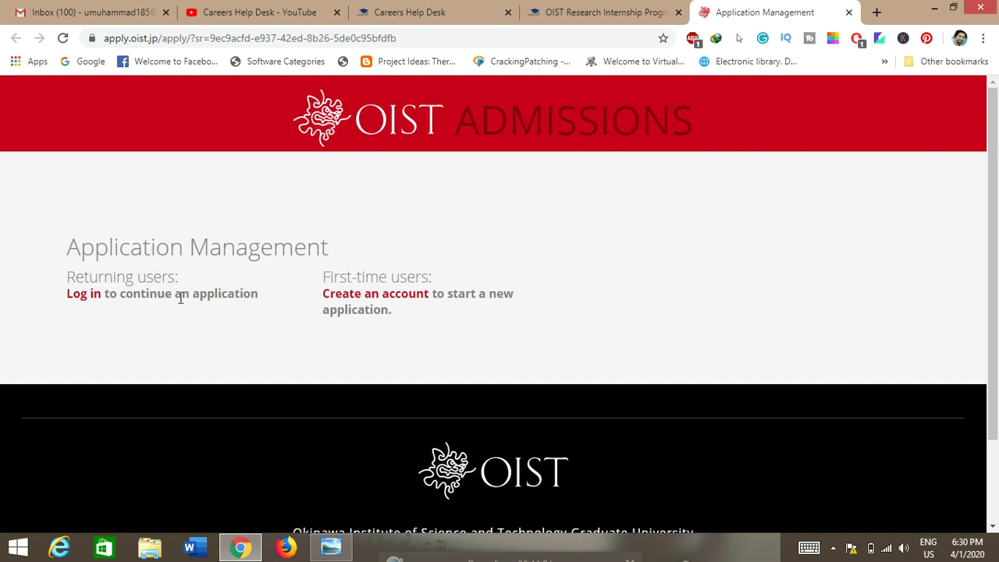
Glance at the account creation form, then go back and open the returning-user login form.
left_click(382, 296)
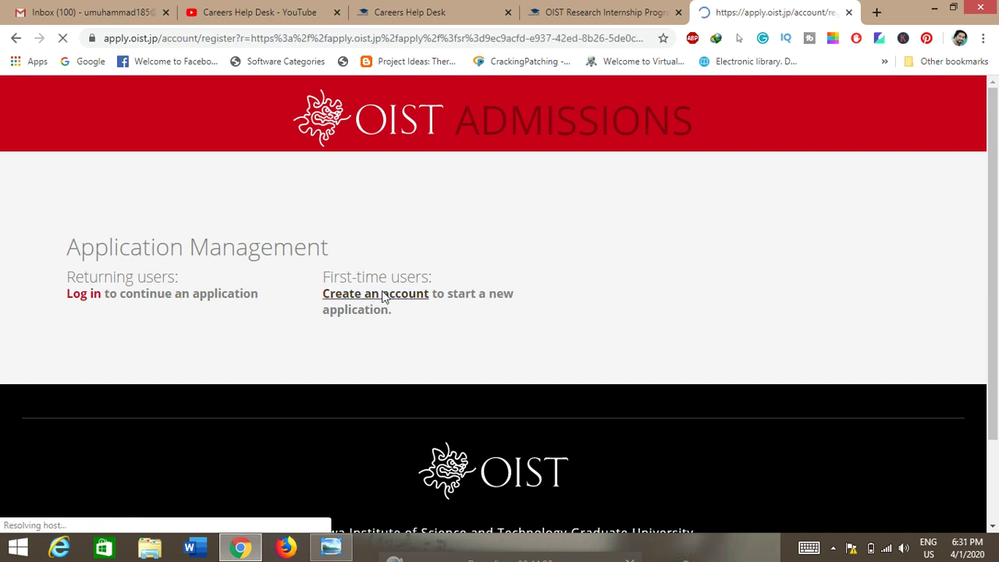
scroll(422, 298, "down", 1)
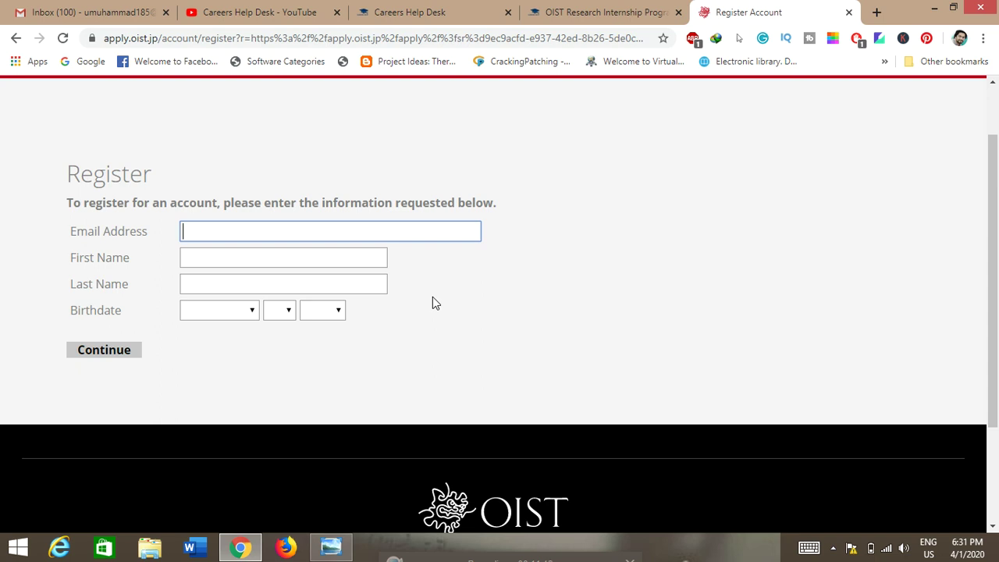
scroll(434, 301, "up", 1)
left_click(12, 43)
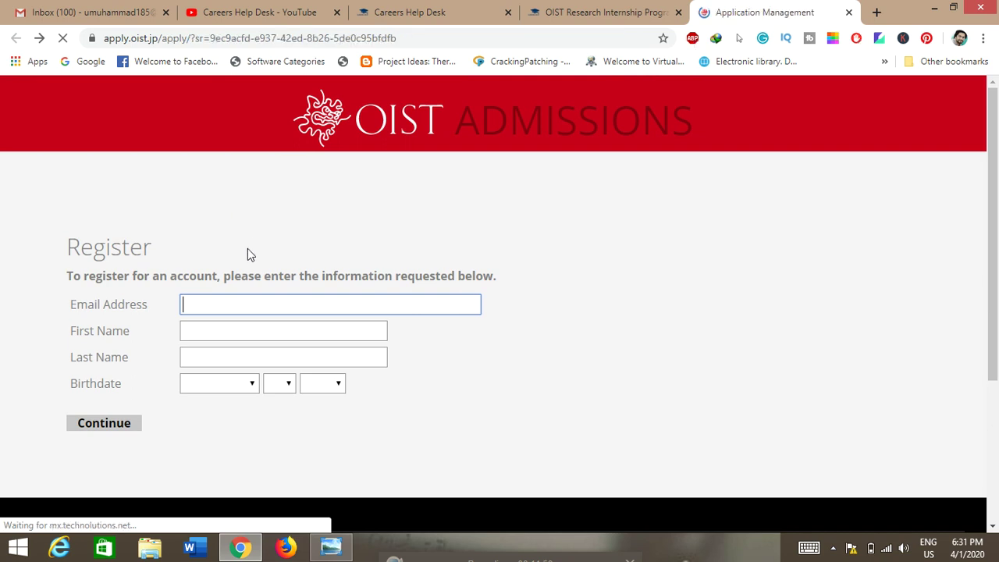
left_click(84, 302)
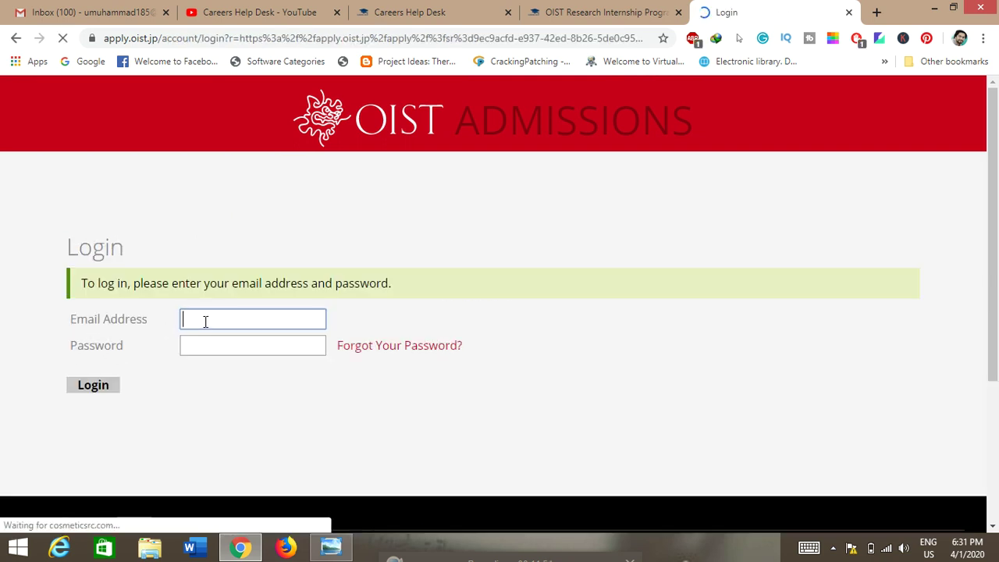
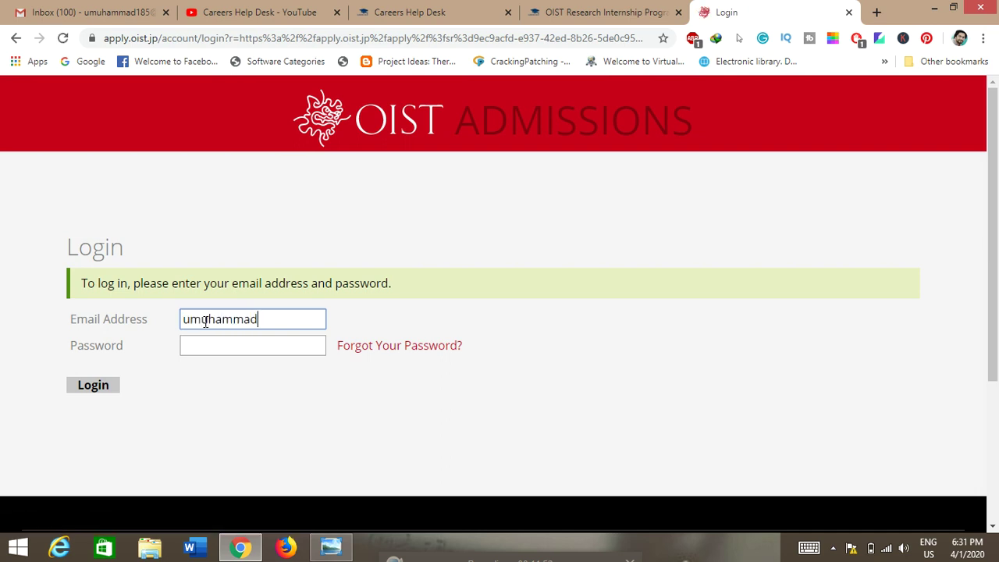
Log in with the applicant's e-mail and password, which the portal rejects as invalid.
left_click(227, 354)
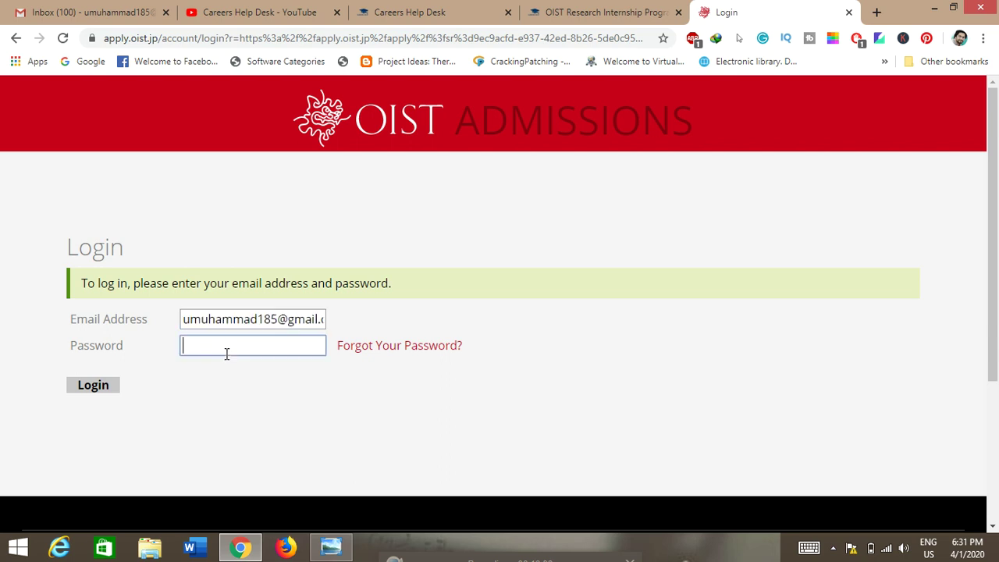
type("*********")
left_click(117, 386)
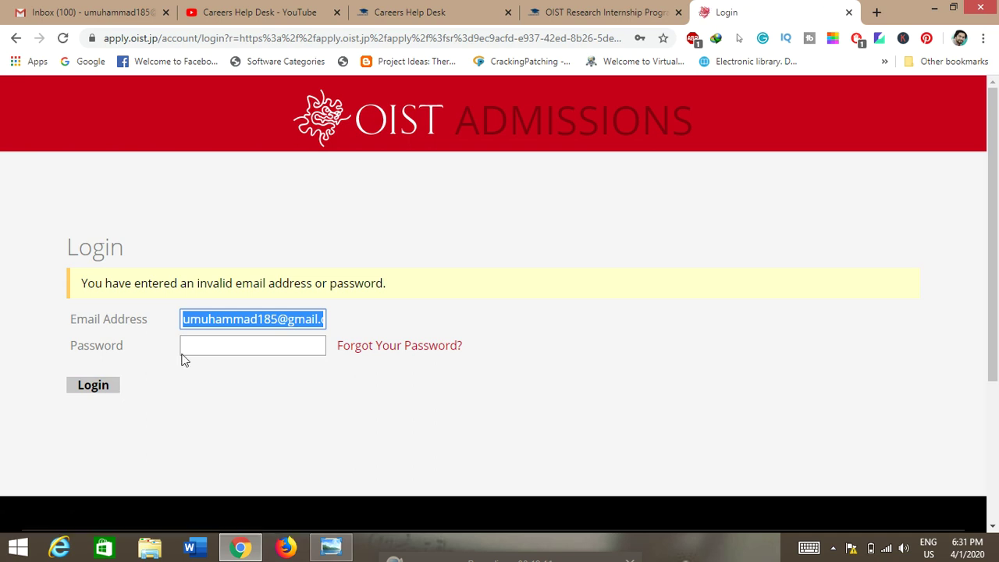
left_click(273, 322)
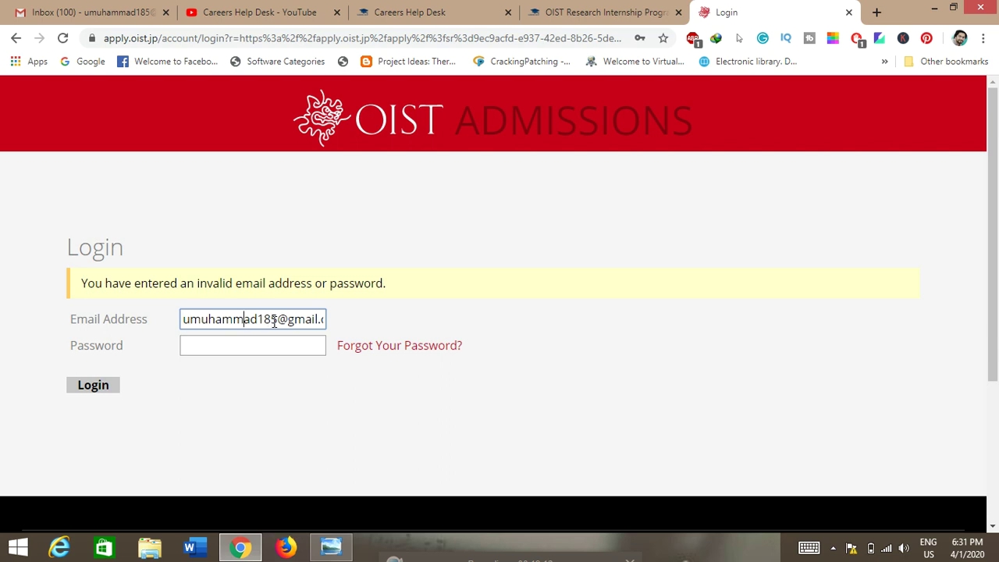
key("End")
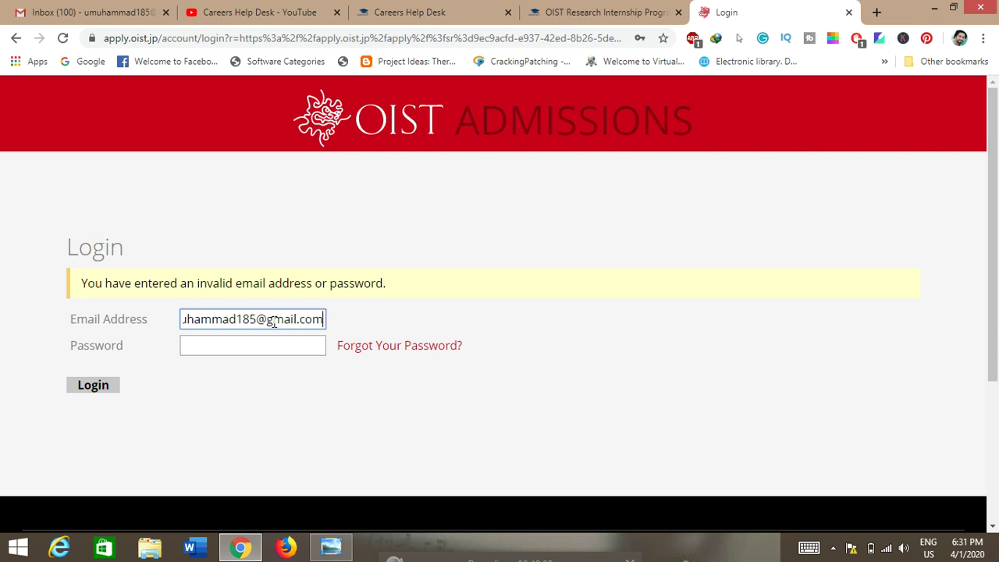
Open the password reset form and enter the applicant's e-mail address.
left_click(396, 346)
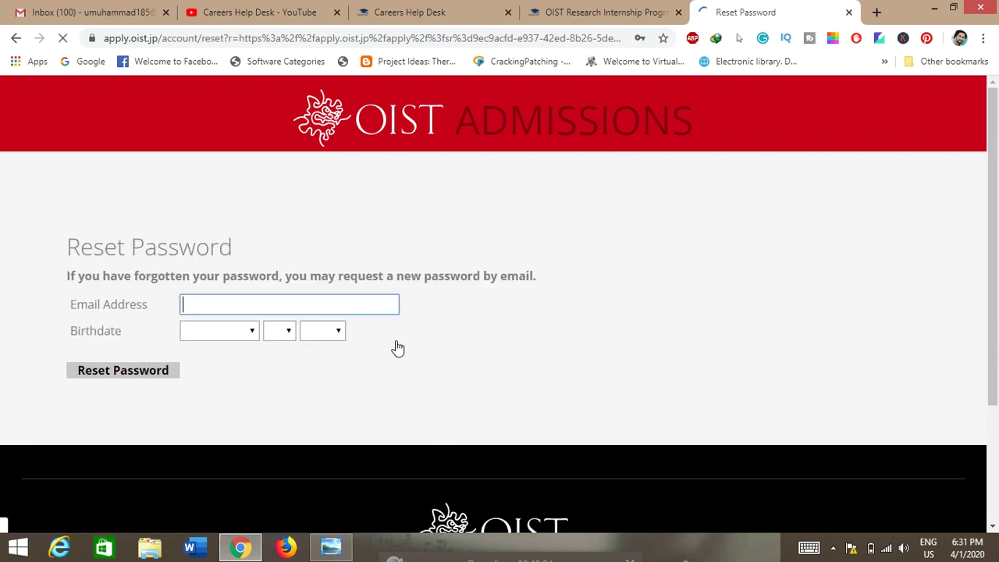
left_click(299, 303)
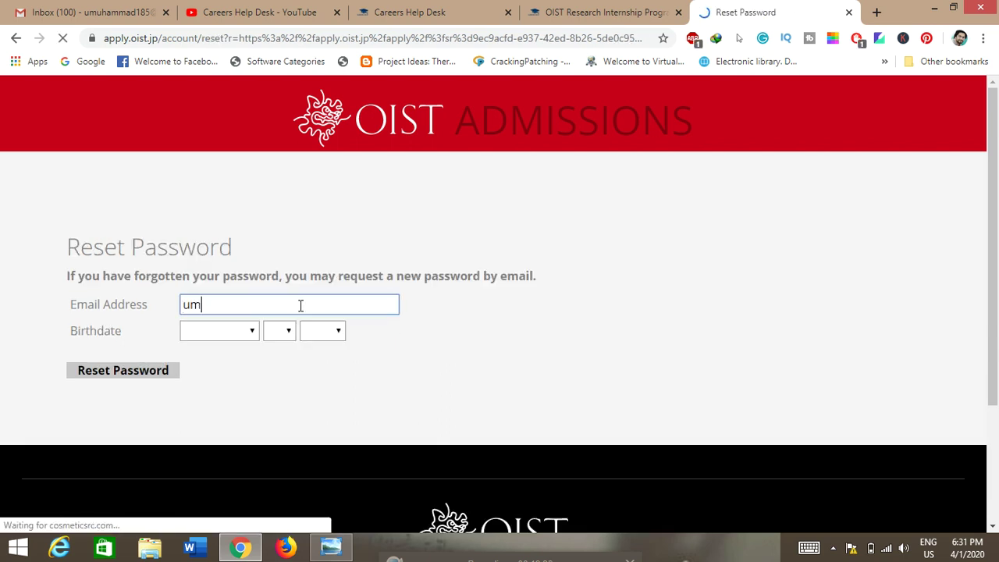
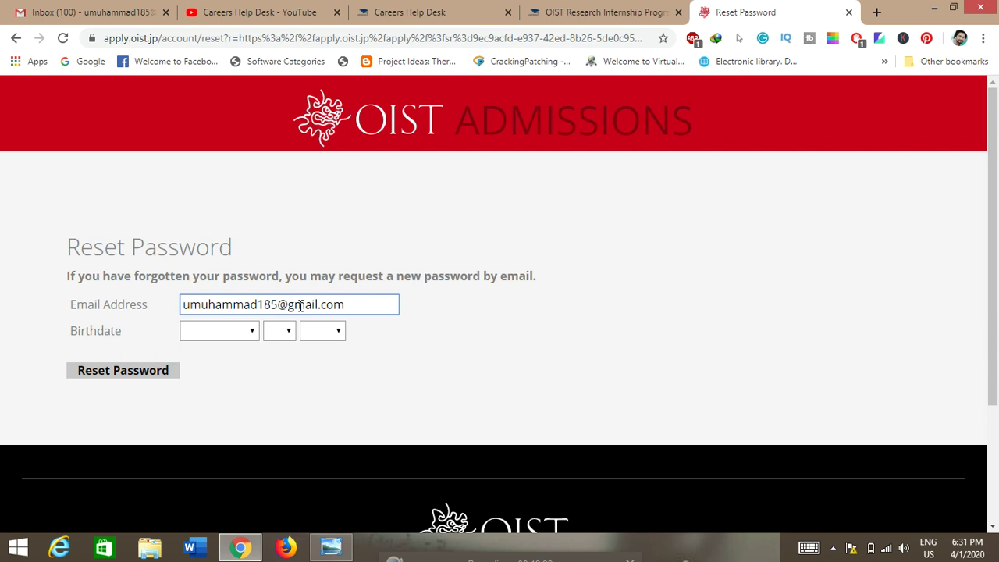
Set the birthdate to January 1, 1995, submit the reset request, and go back.
left_click(242, 331)
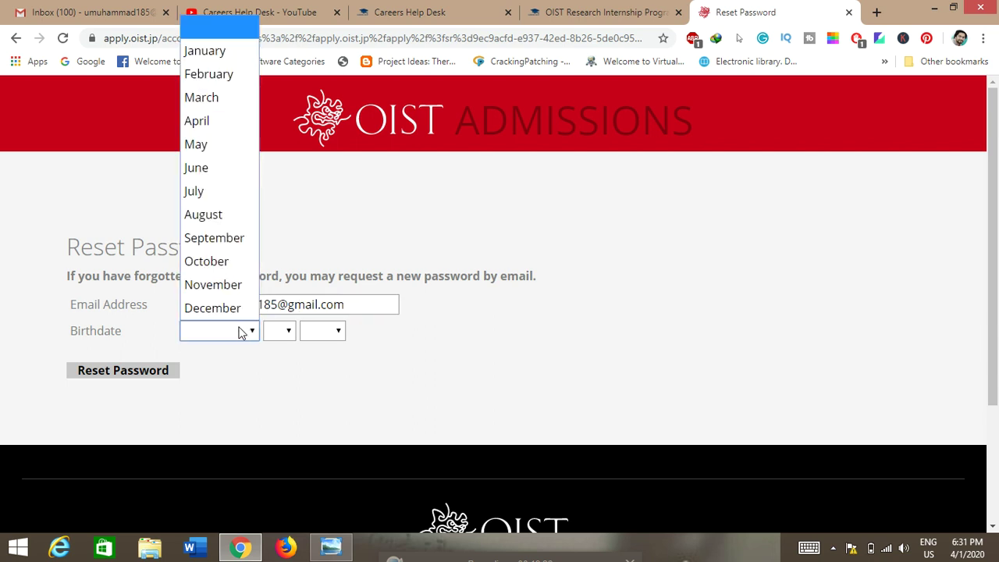
left_click(204, 50)
left_click(289, 331)
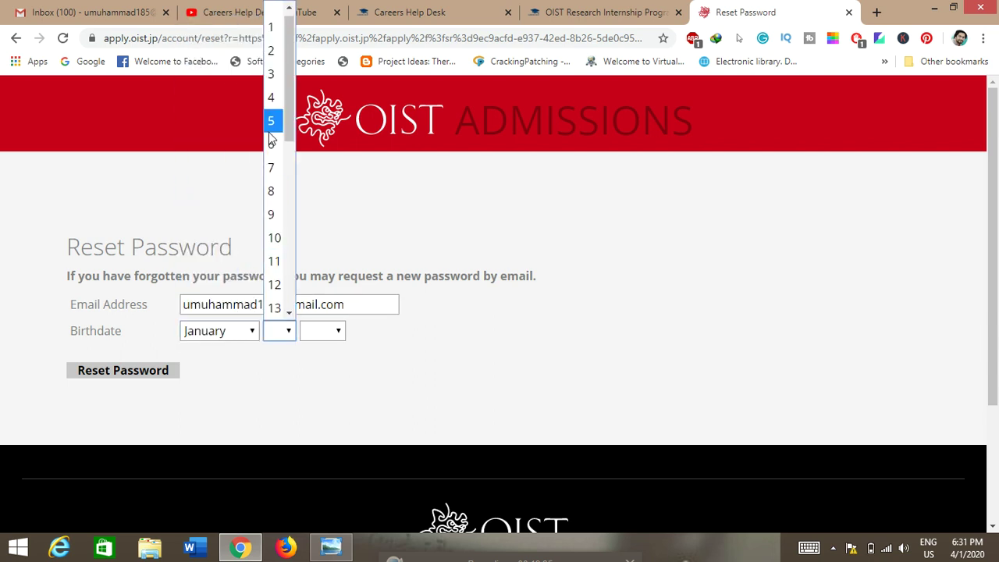
left_click(285, 27)
left_click(325, 333)
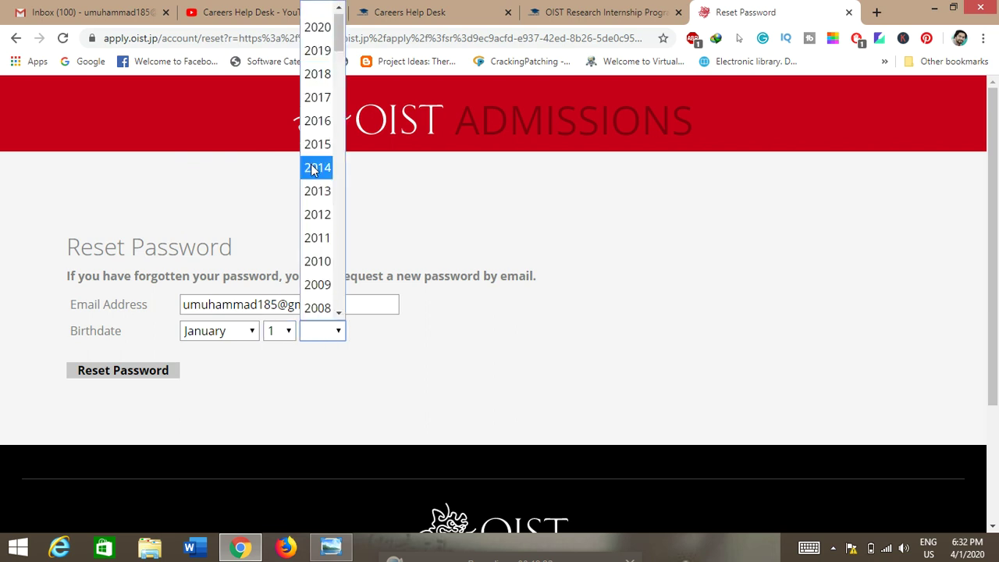
scroll(312, 171, "down", 12)
scroll(312, 176, "up", 1)
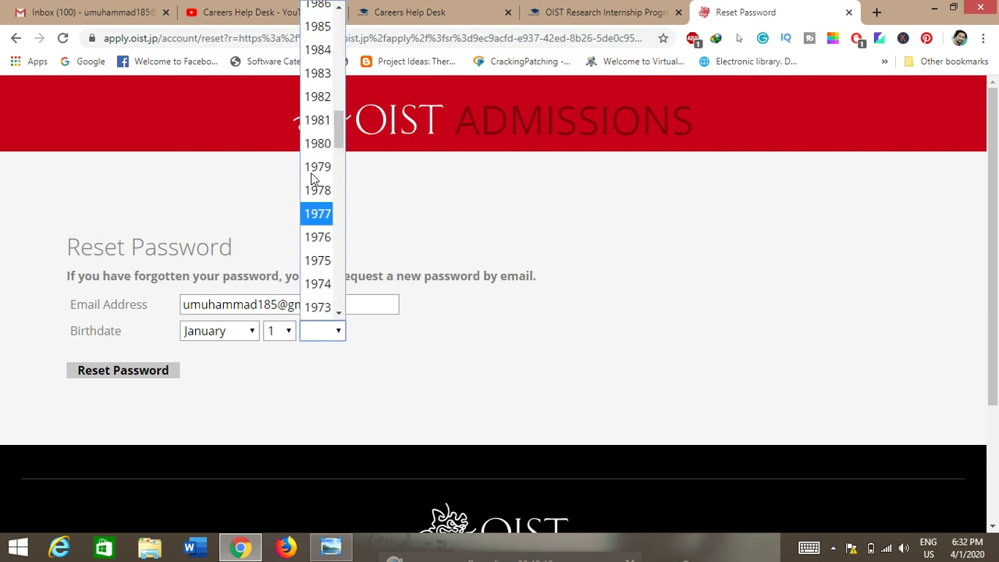
scroll(312, 178, "up", 5)
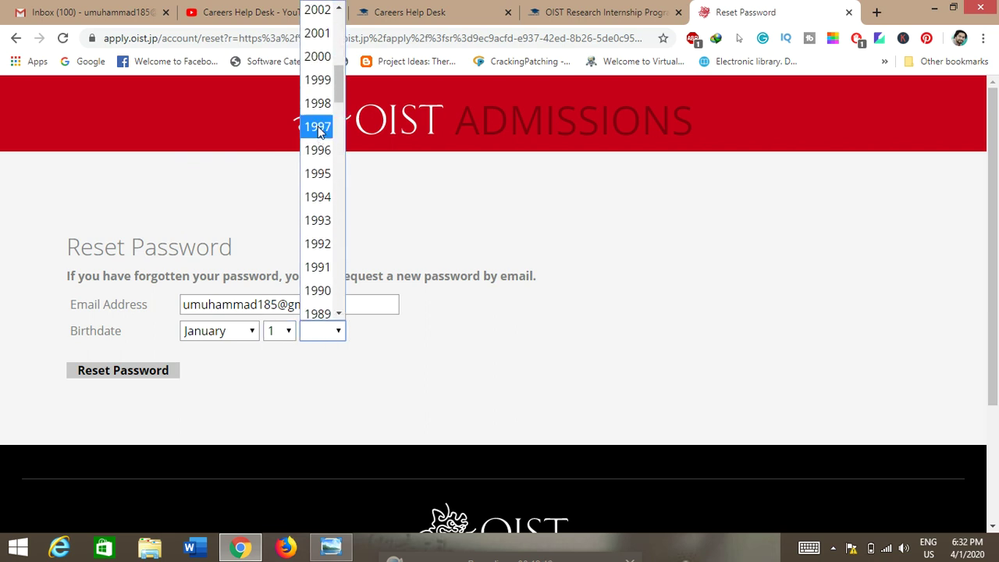
left_click(318, 174)
left_click(147, 373)
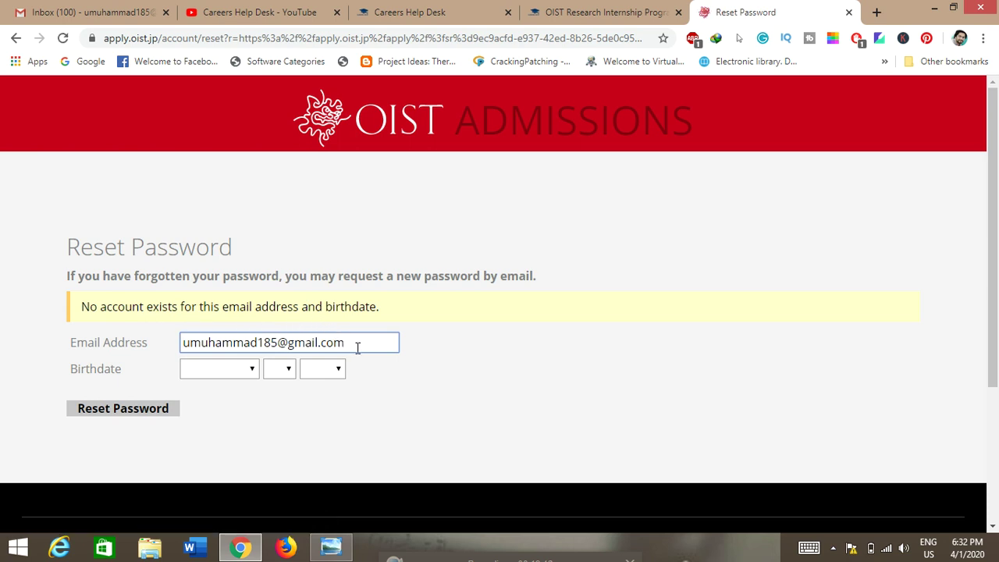
left_click(15, 38)
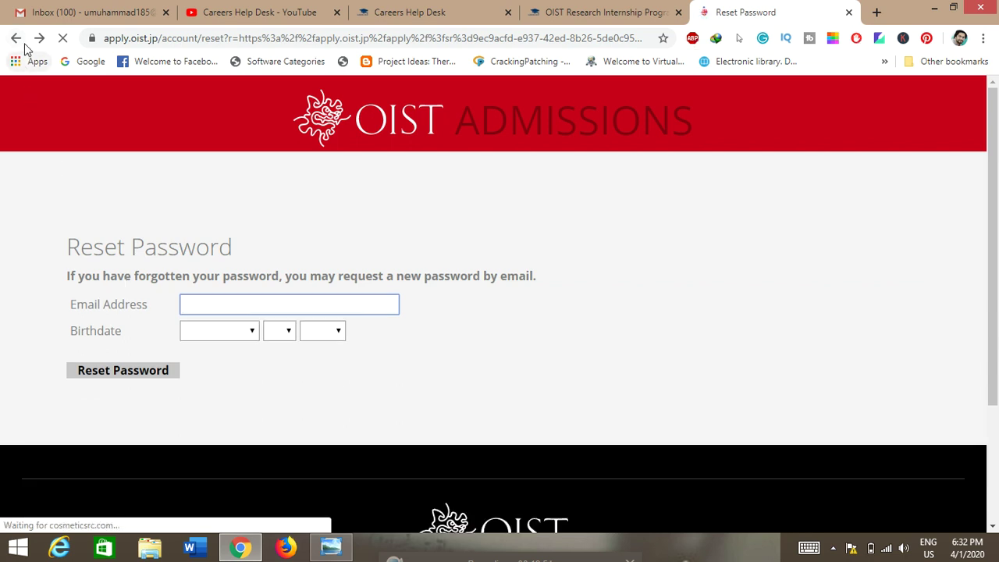
Go back to the Application Management start page and begin creating an account.
left_click(16, 38)
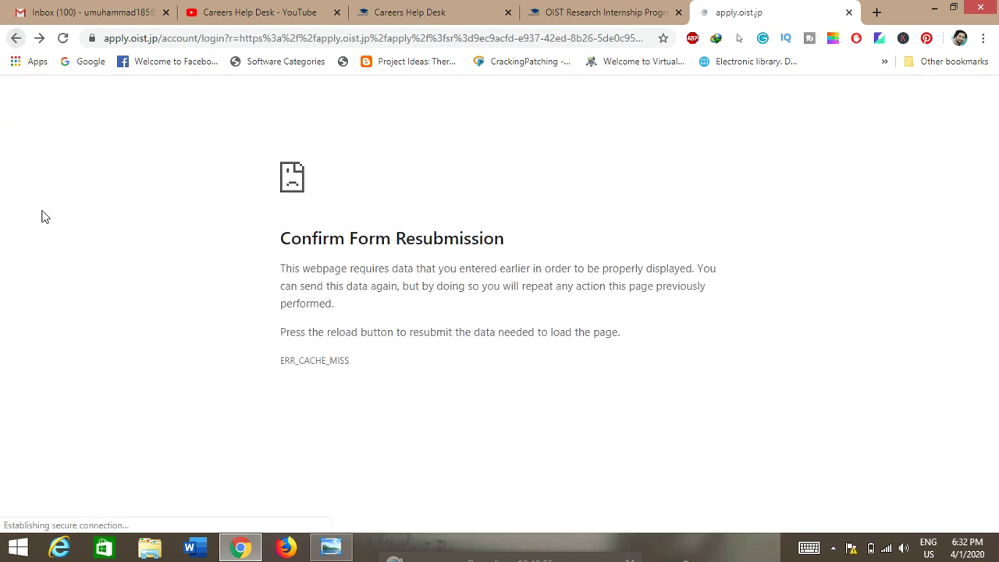
left_click(15, 37)
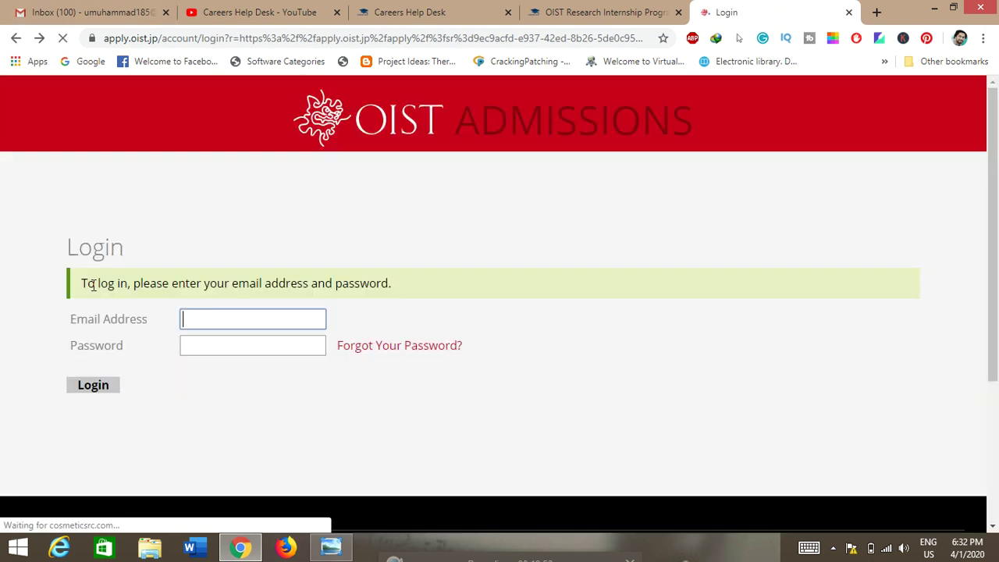
left_click(17, 39)
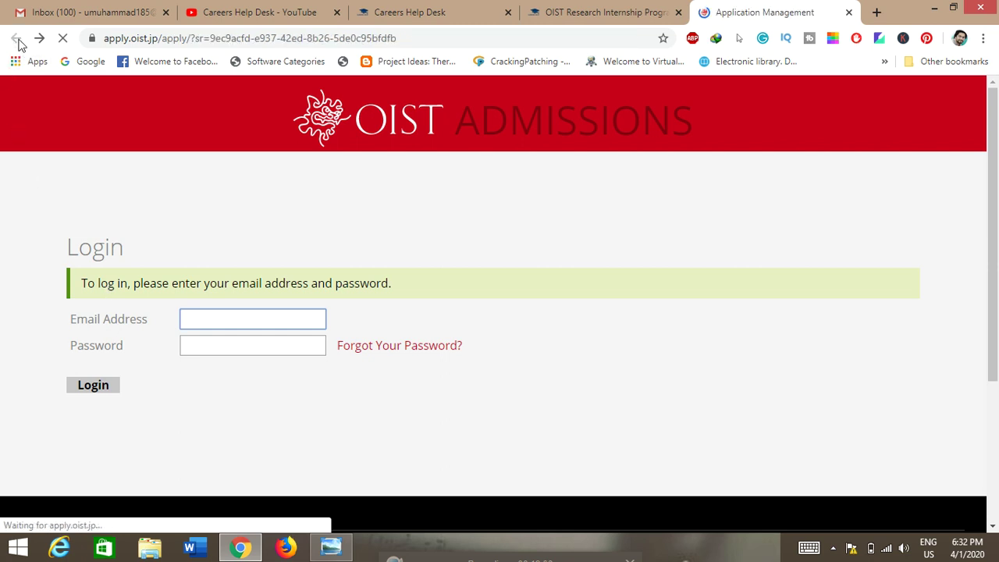
left_click(351, 298)
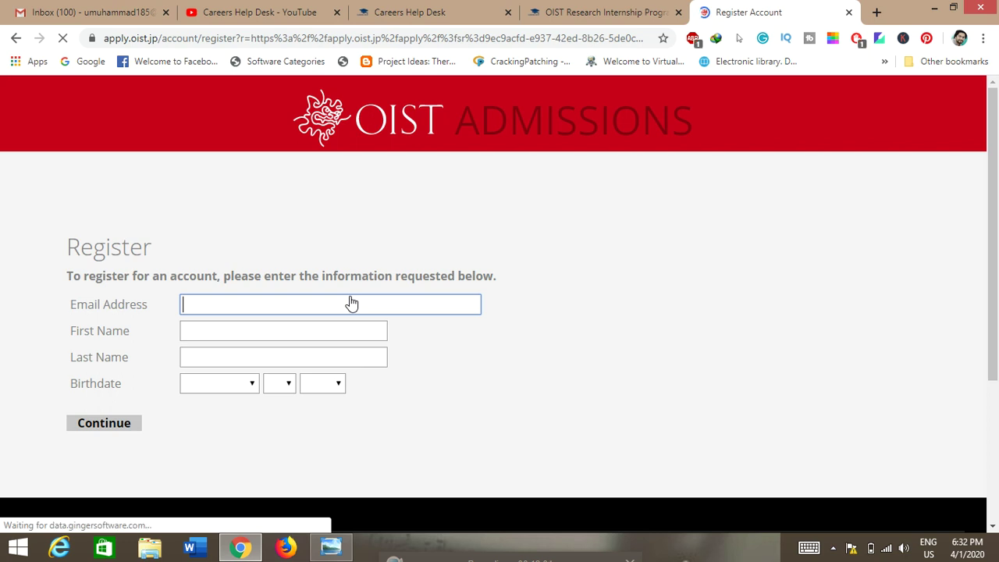
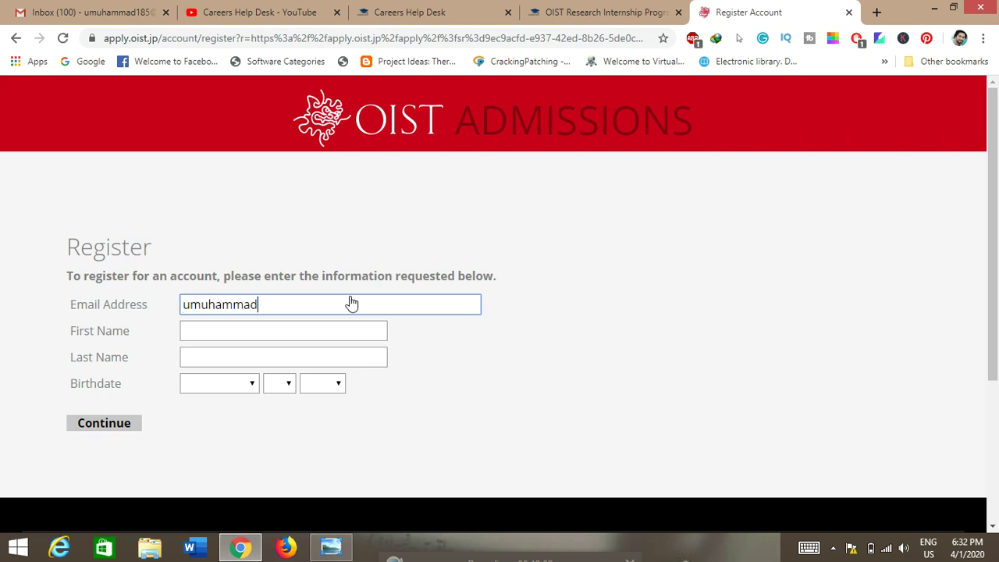
Fill in the applicant's e-mail, first name and last name.
left_click(225, 329)
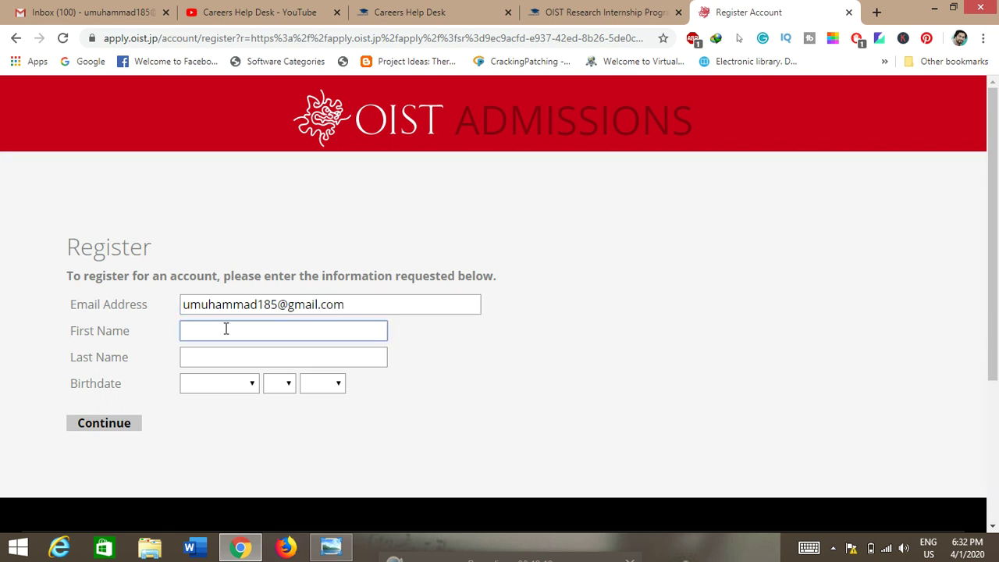
left_click(248, 363)
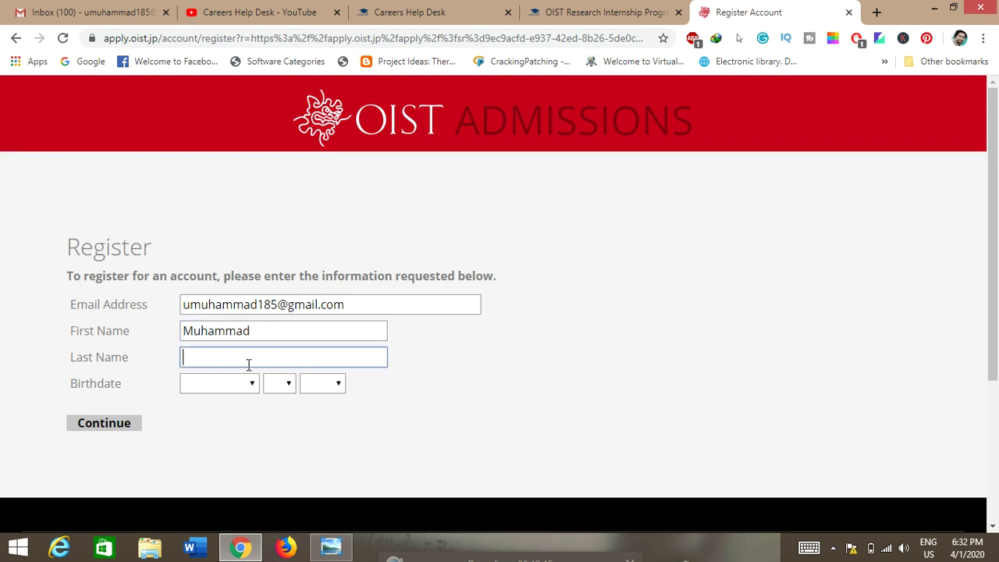
Set the birthdate to January 1, 1995 and submit the registration.
left_click(212, 385)
left_click(200, 111)
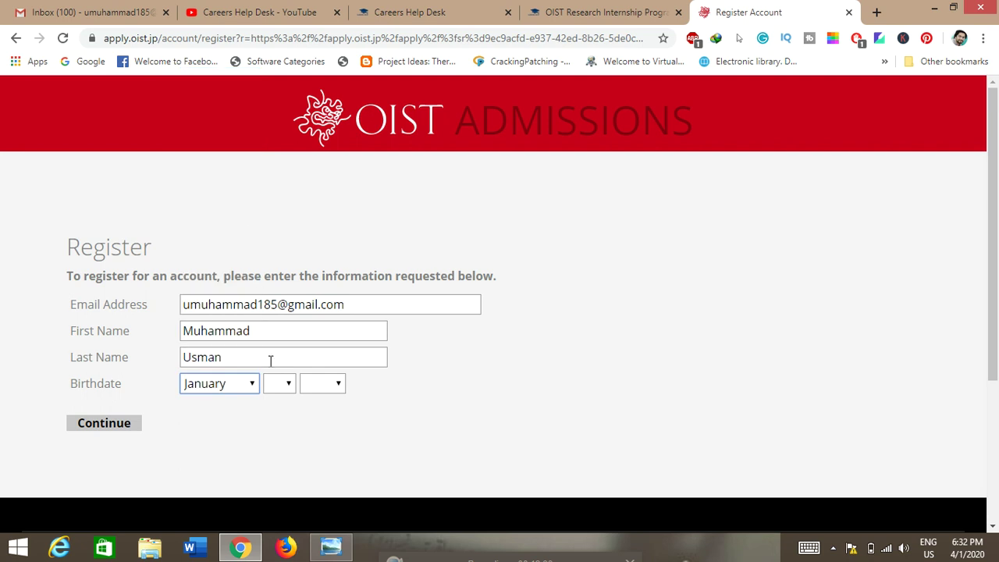
left_click(289, 383)
left_click(277, 41)
left_click(323, 384)
scroll(332, 175, "down", 4)
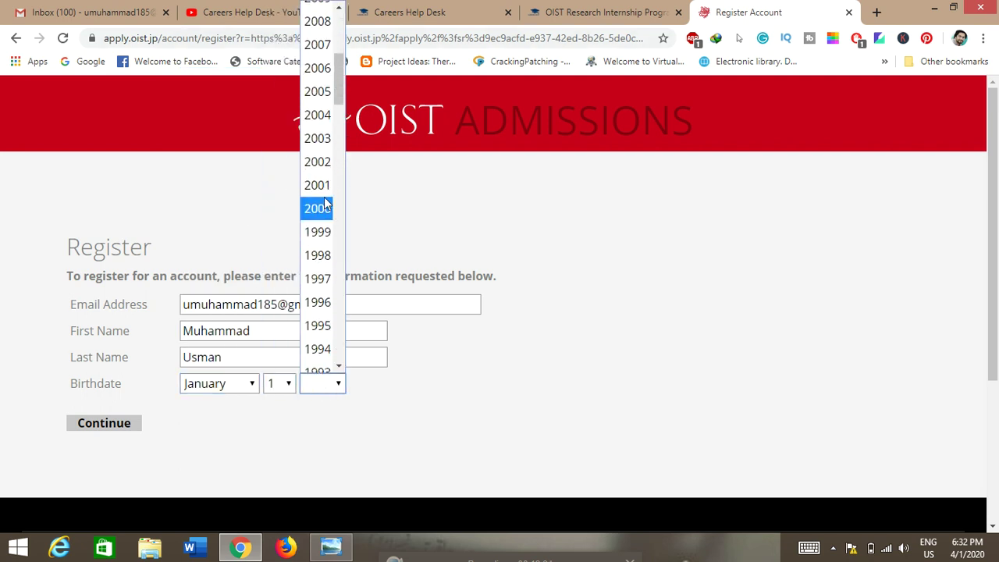
left_click(322, 327)
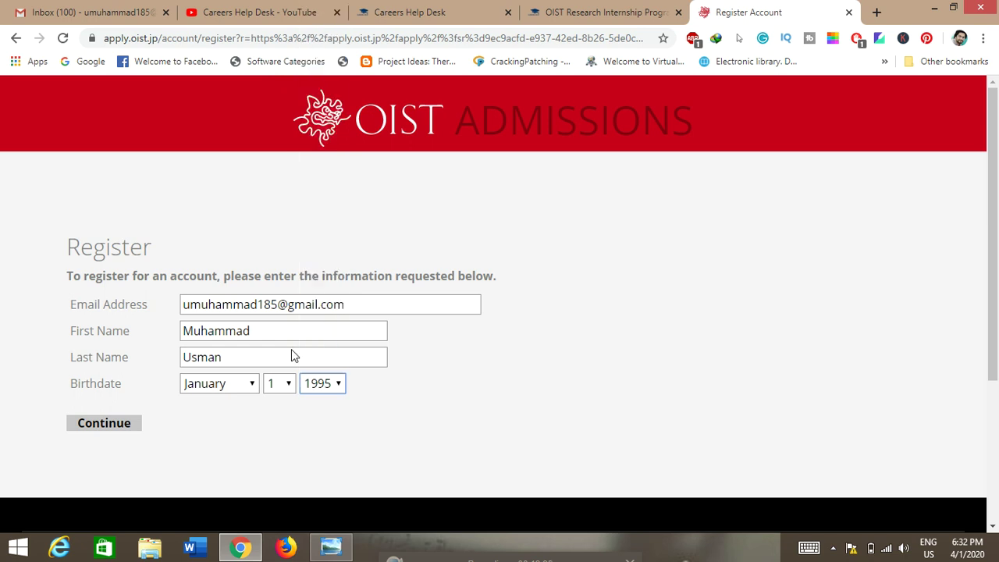
left_click(102, 422)
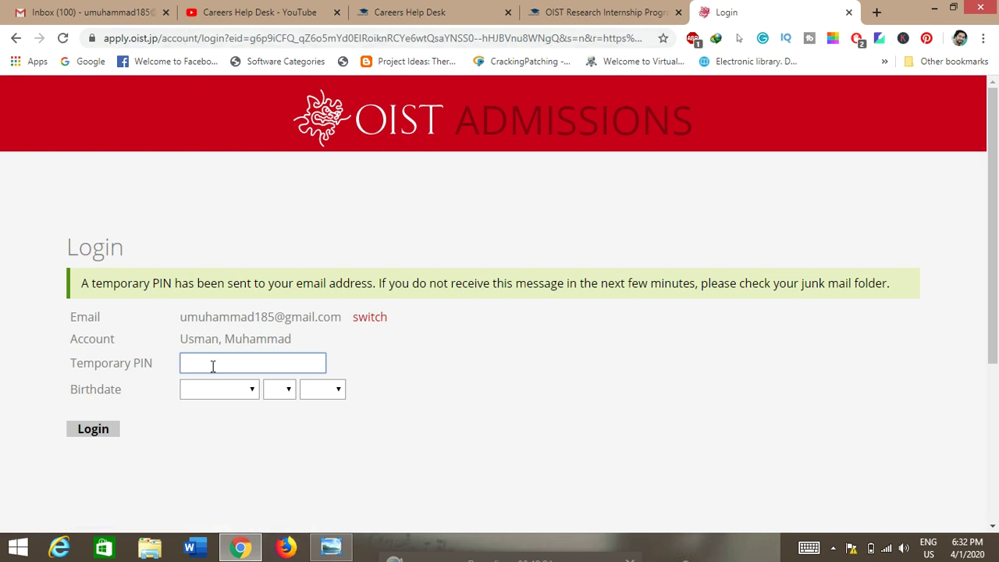
Refresh Gmail, open the OIST registration e-mail, and copy its temporary PIN.
left_click(86, 12)
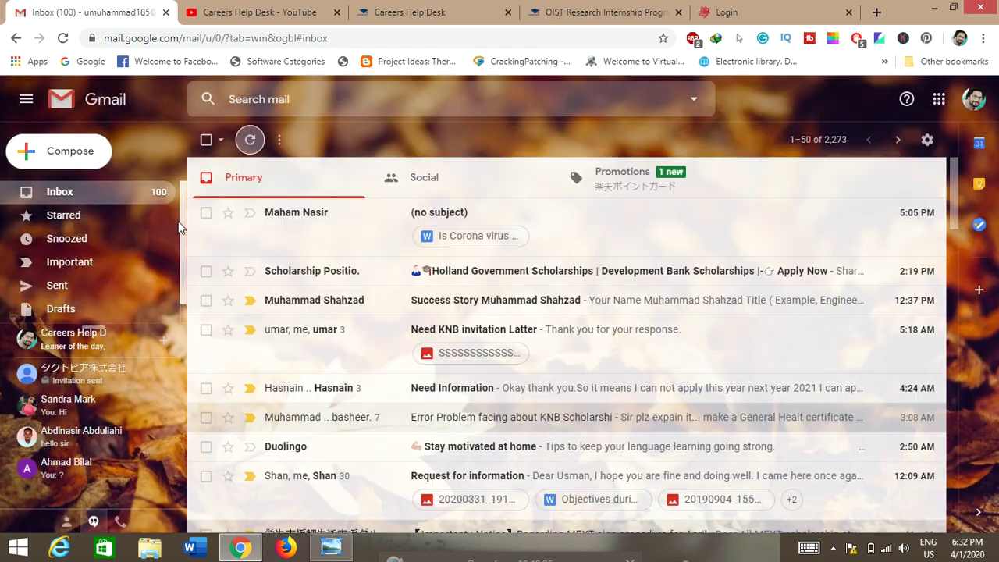
left_click(250, 142)
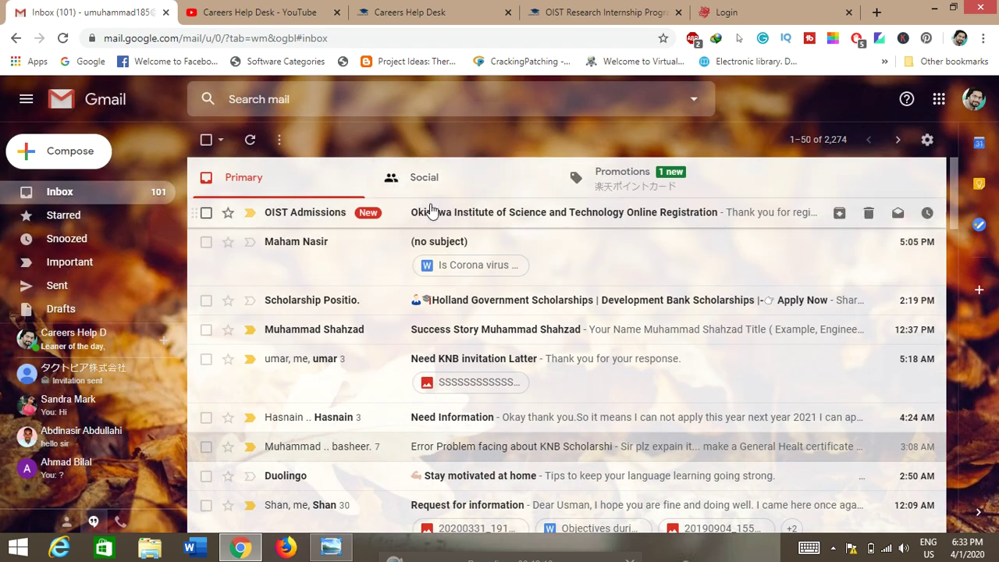
left_click(432, 217)
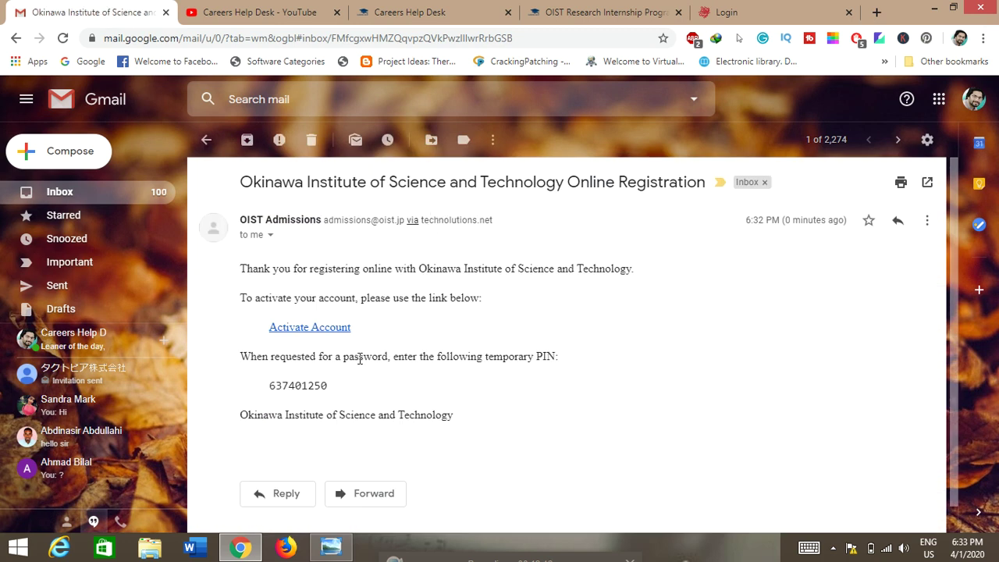
left_click_drag(328, 388, 268, 388)
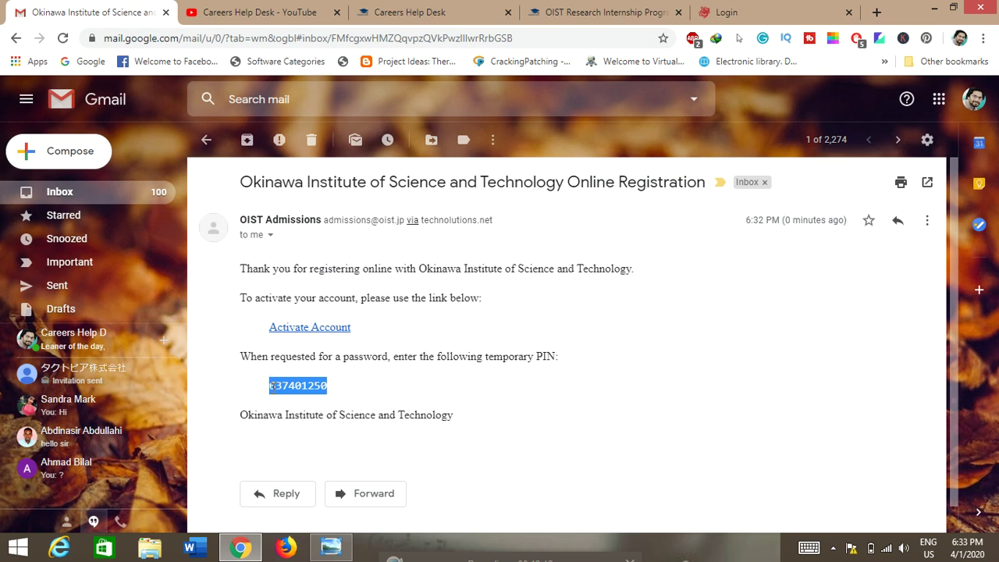
left_click(722, 13)
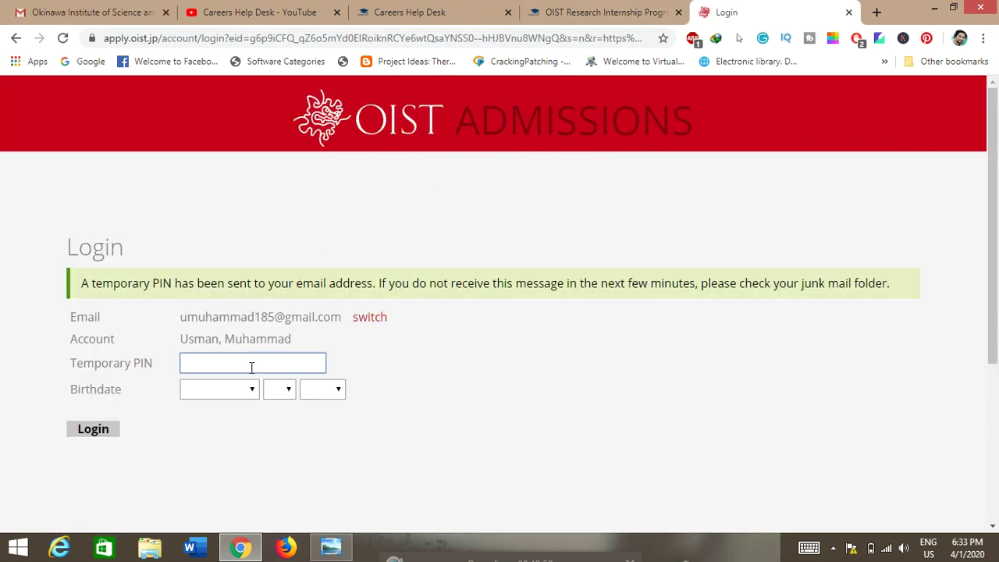
Paste the temporary PIN, choose birthdate January 1, 1995, and log in.
key("ctrl+v")
left_click(225, 389)
left_click(219, 117)
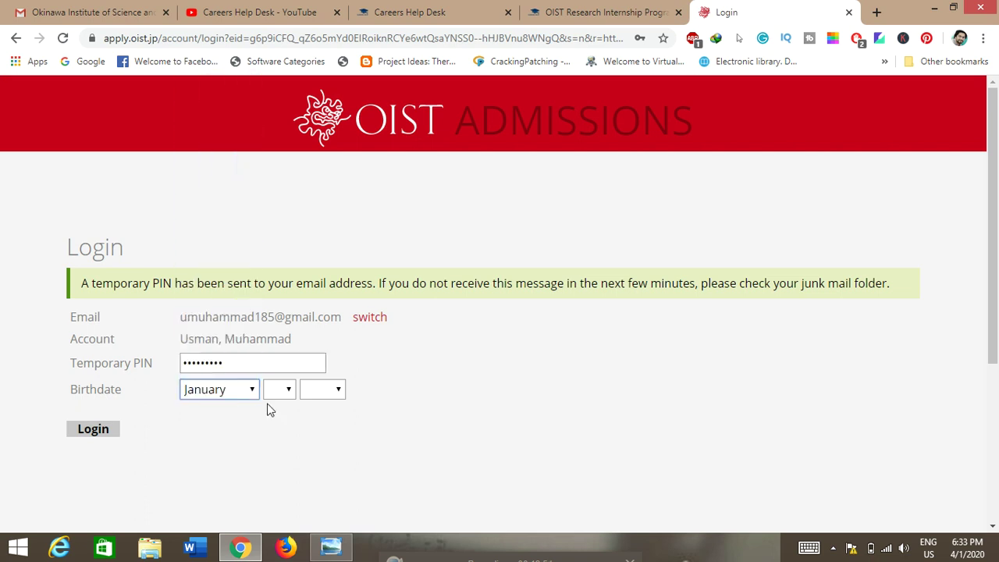
left_click(288, 390)
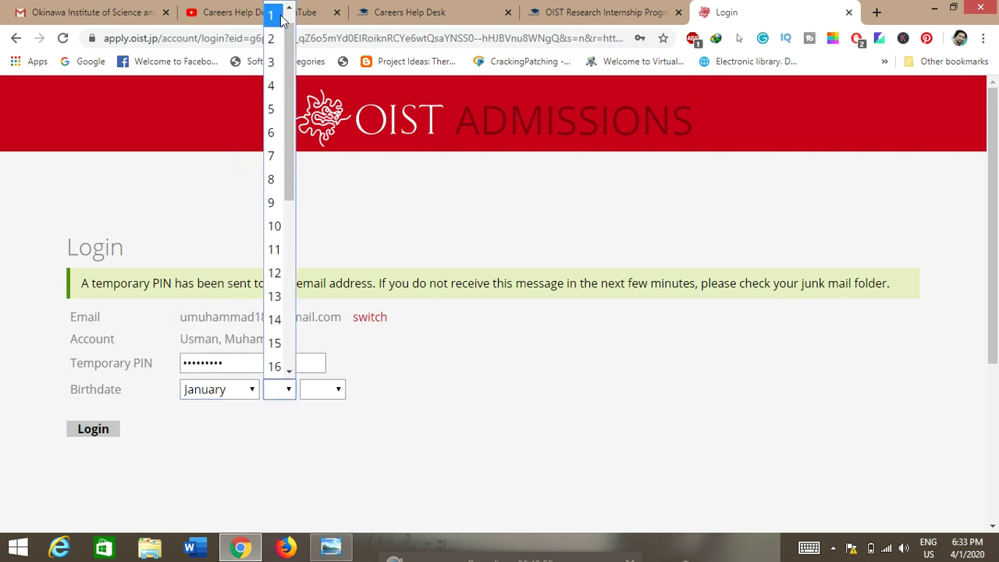
left_click(271, 15)
left_click(323, 389)
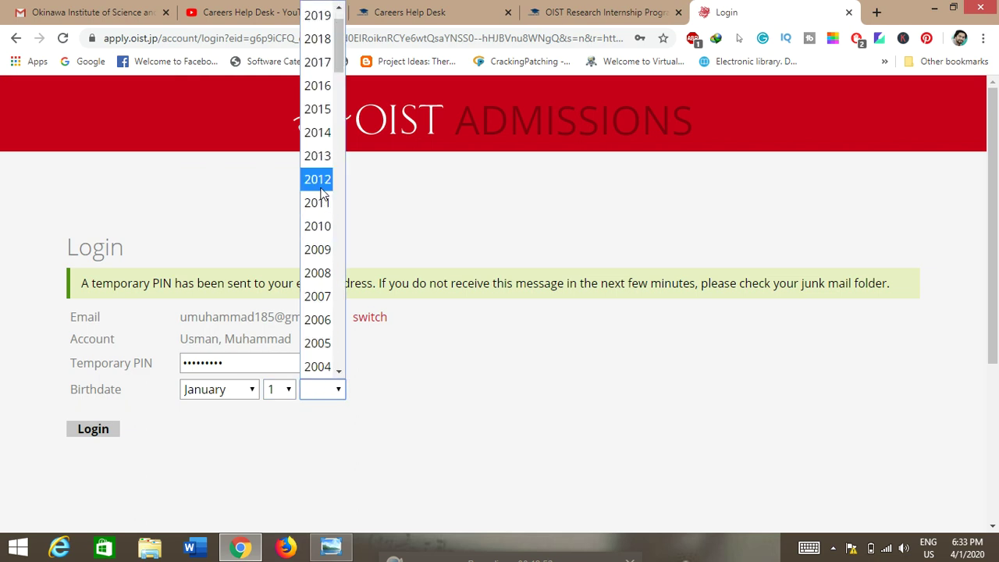
scroll(323, 336, "down", 4)
left_click(319, 294)
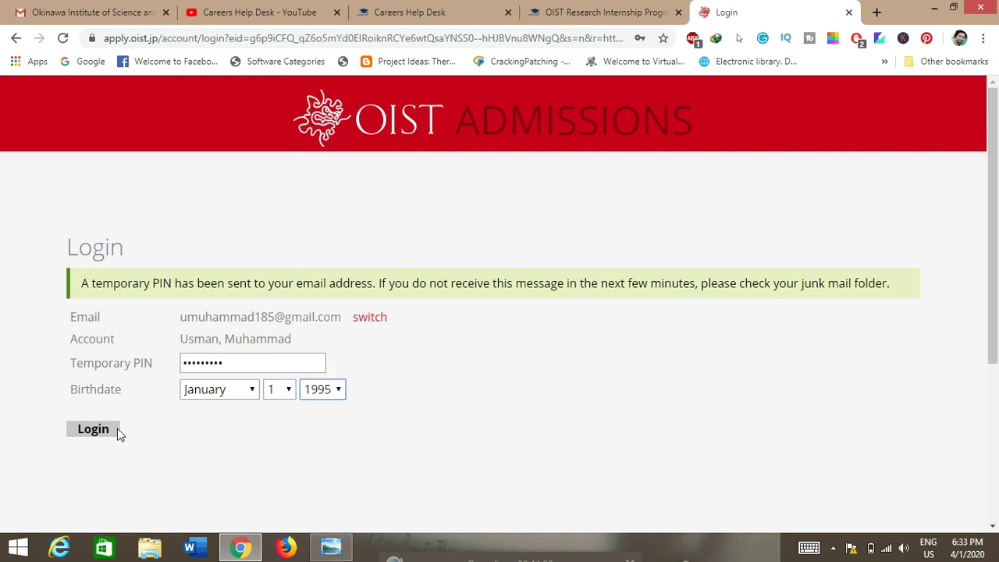
left_click(89, 434)
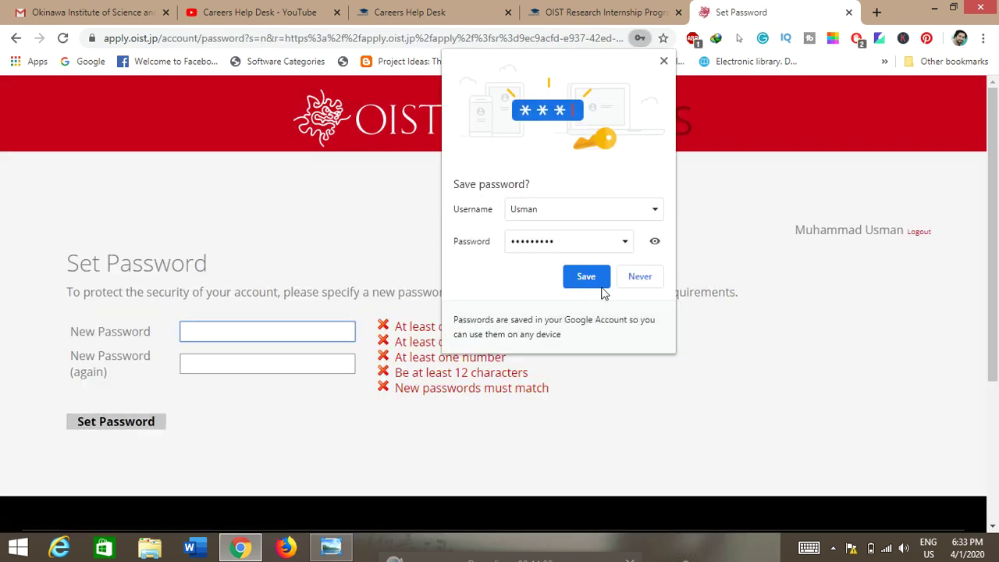
Decline saving the password, then enter a new password twice; it's rejected as under 12 characters.
left_click(637, 279)
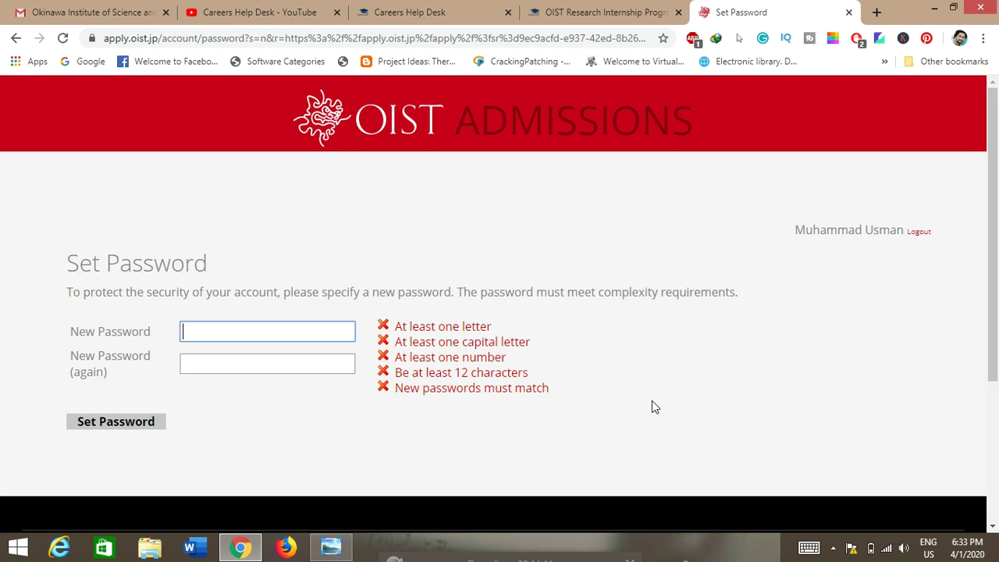
left_click(565, 406)
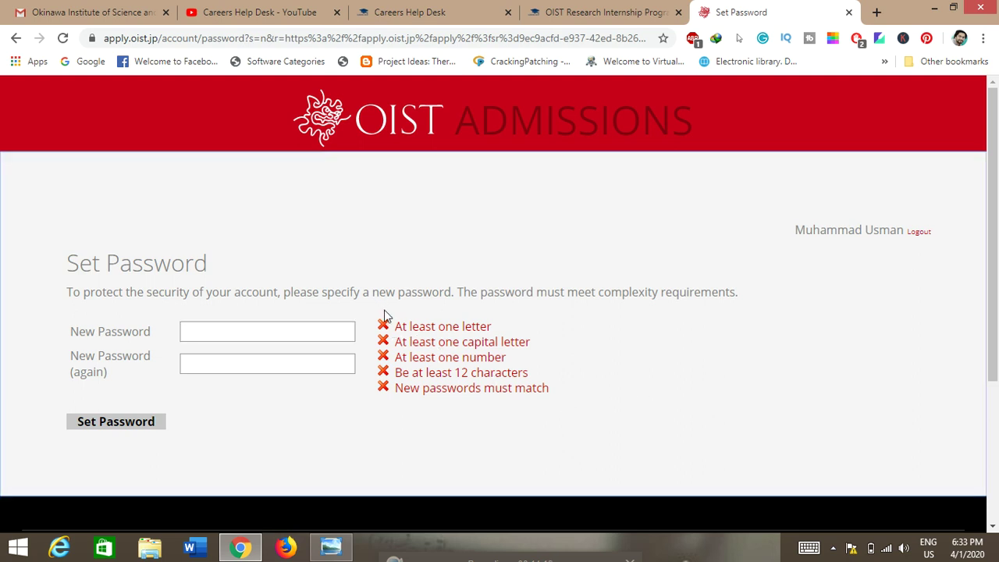
left_click(208, 329)
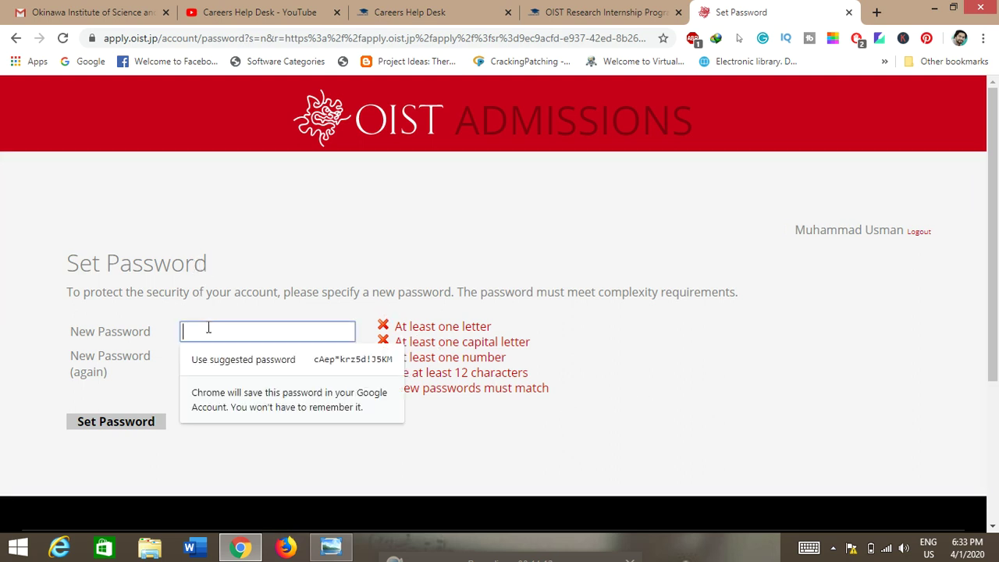
type("•••••")
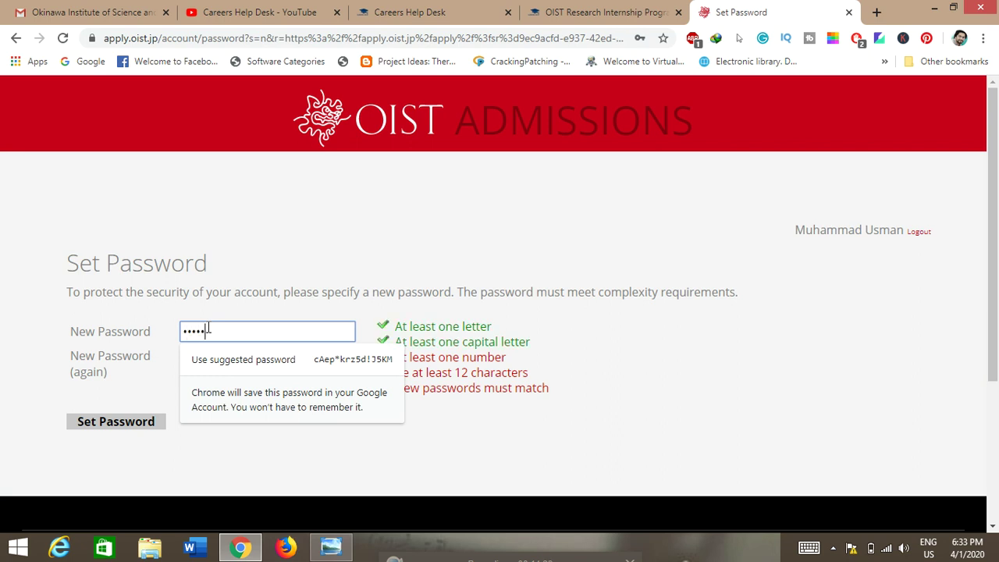
type("••••••")
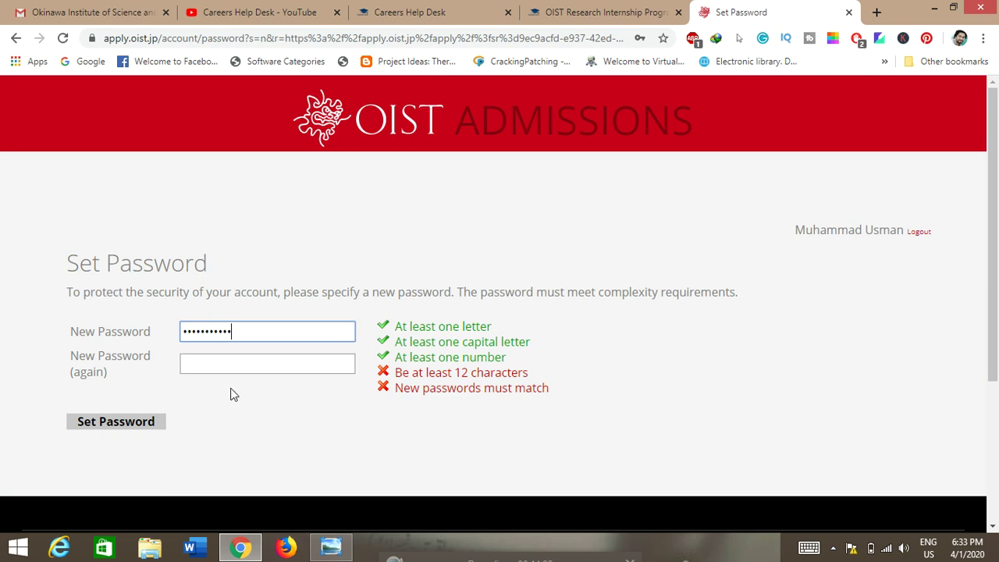
left_click(216, 365)
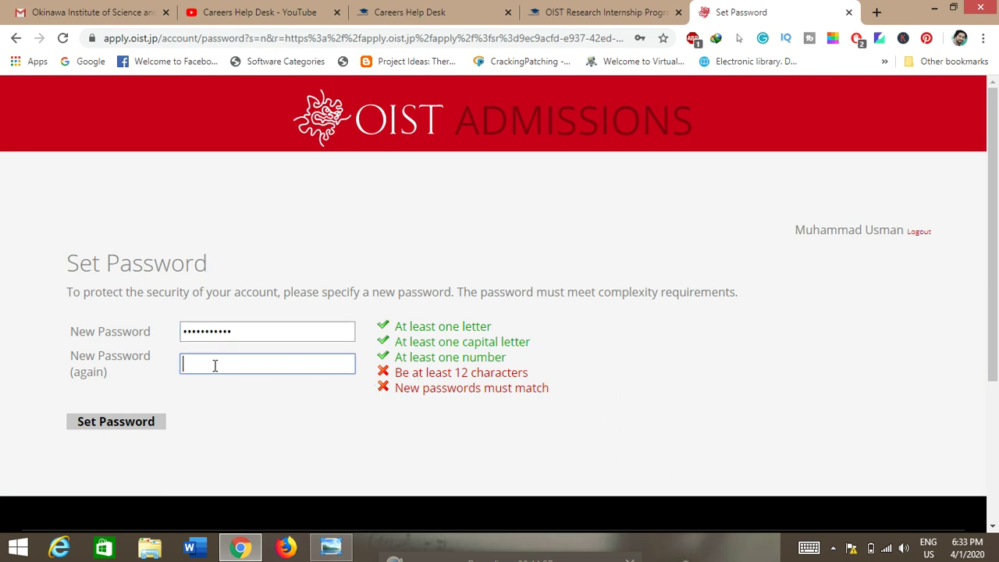
type("•••••••••••")
left_click(126, 423)
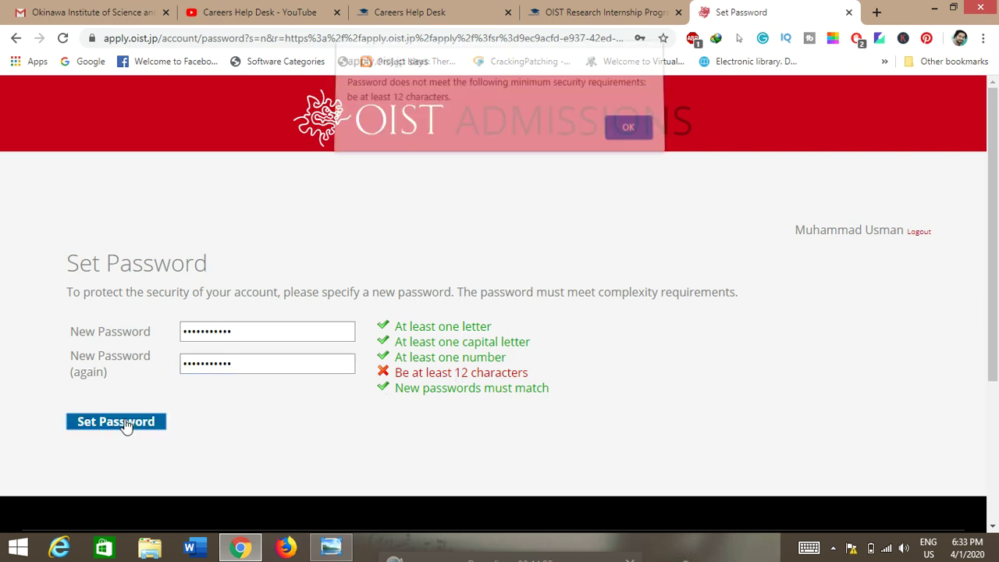
Replace the new password with one over 12 characters and retype the confirmation.
left_click(629, 135)
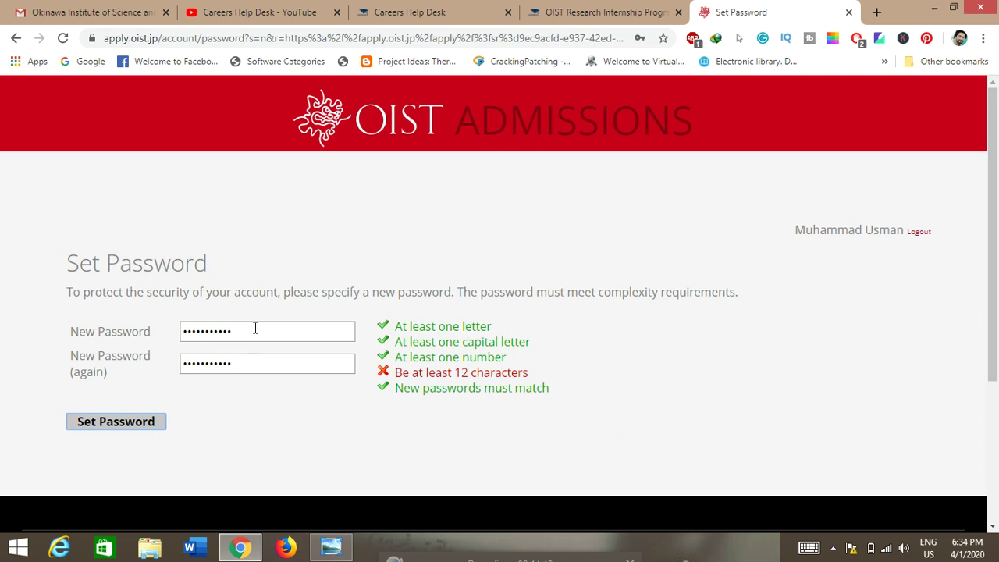
left_click_drag(256, 328, 154, 333)
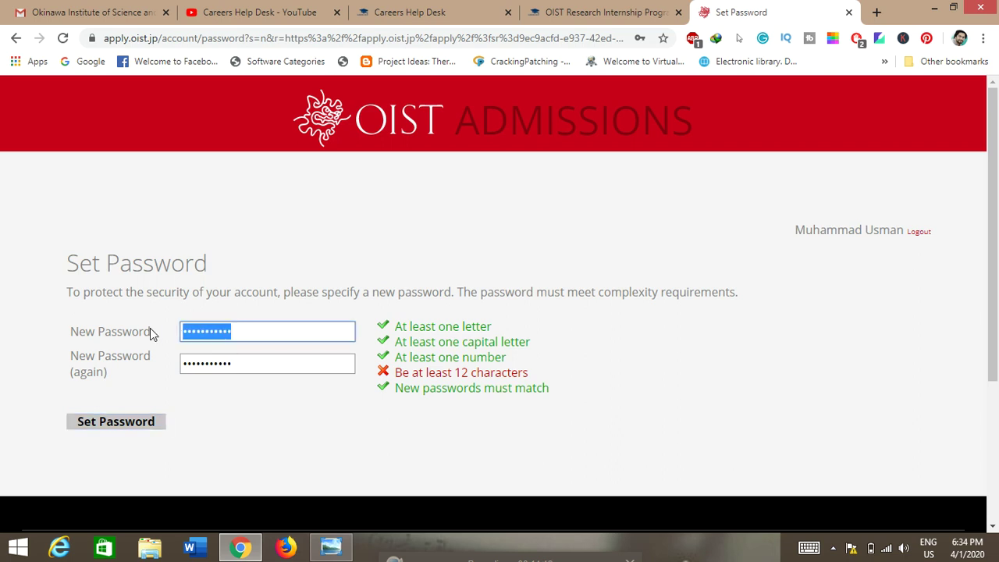
left_click(243, 334)
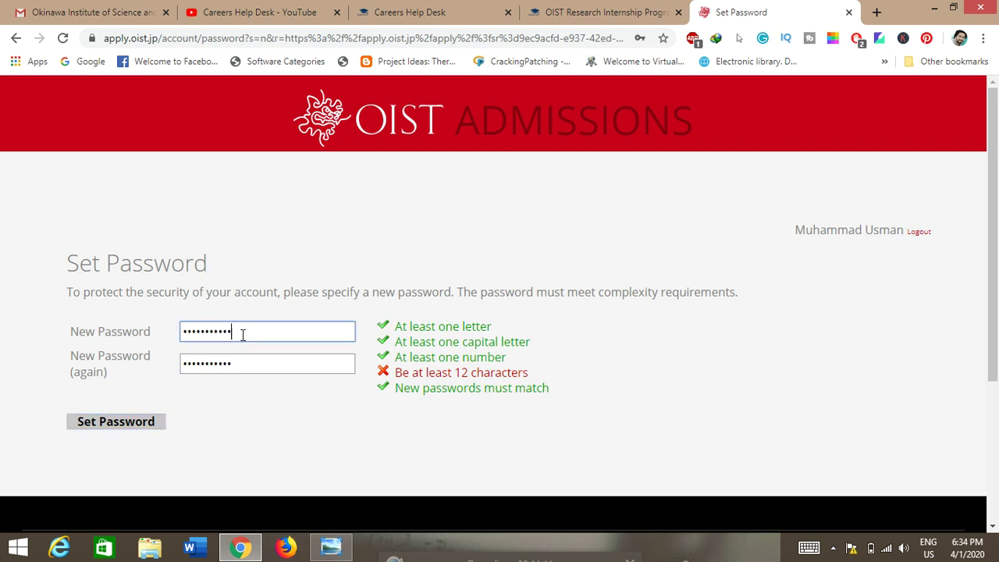
key("BackSpace")
key("BackSpace")
key("BackSpace")
key("BackSpace")
key("BackSpace")
key("BackSpace")
key("BackSpace")
key("BackSpace")
key("BackSpace")
key("BackSpace")
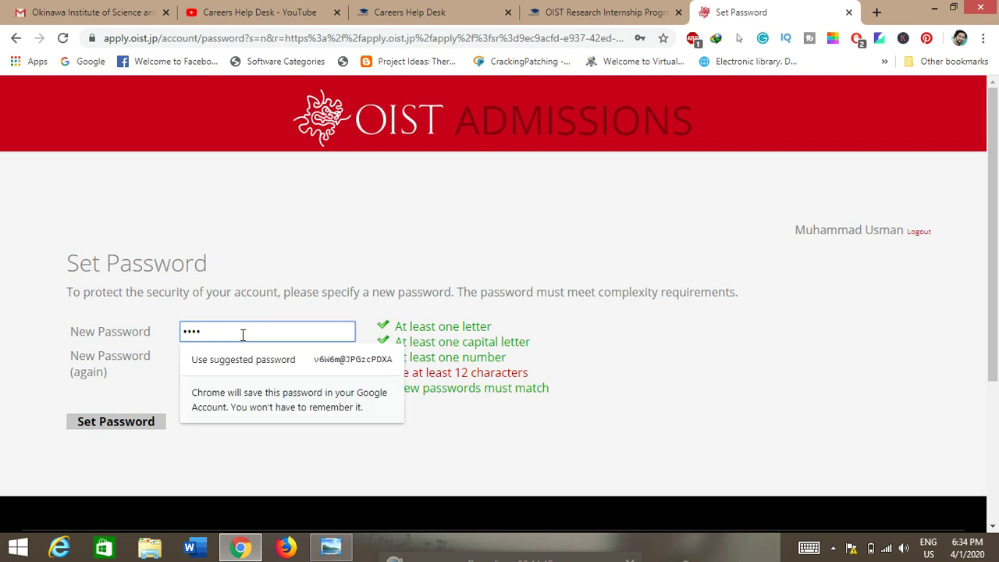
type("•••••••")
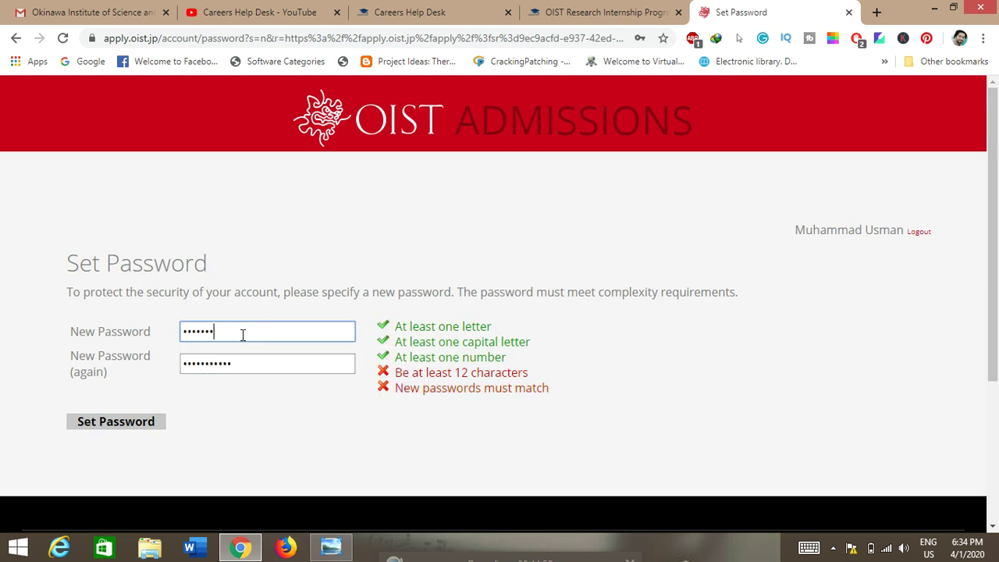
type("••••••••")
left_click_drag(252, 362, 181, 363)
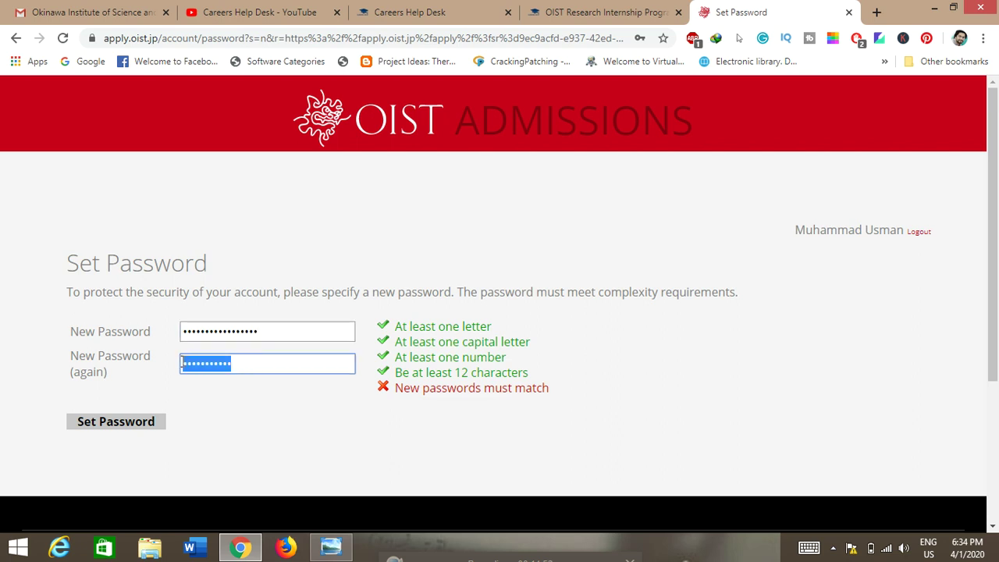
type("•••")
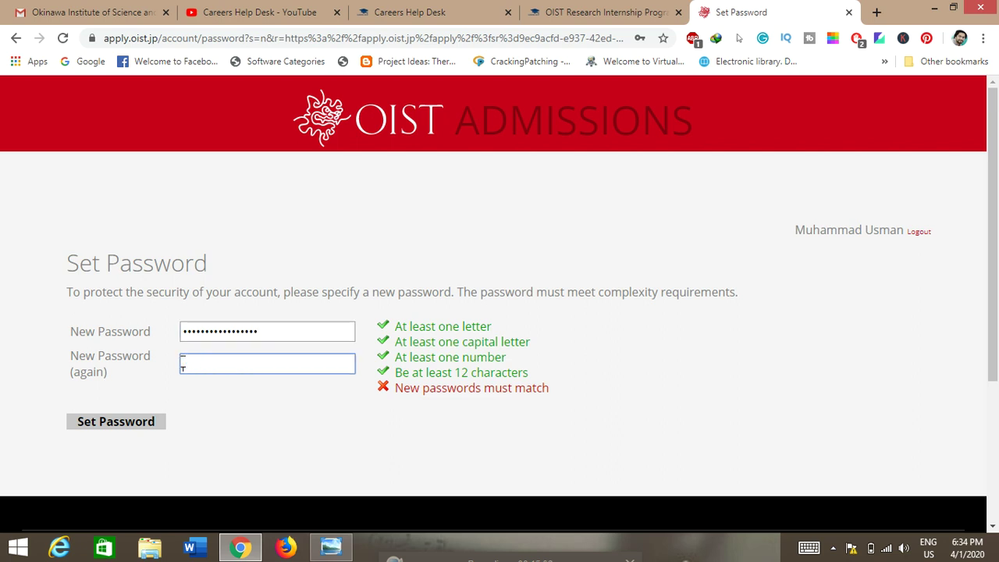
type("•••••••••••••••••")
Save the new password and create a Research Internship application, now In Progress.
left_click(129, 421)
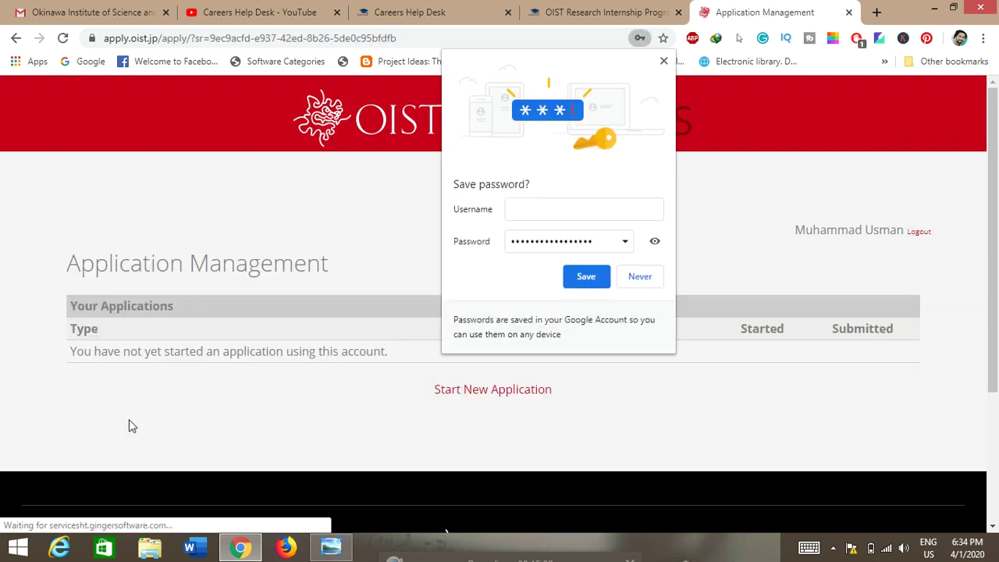
left_click(584, 285)
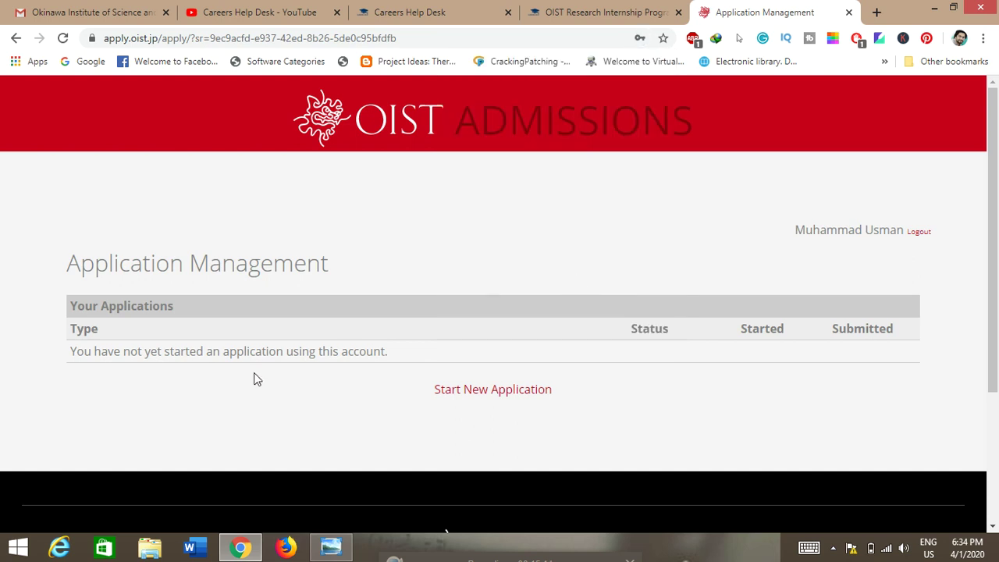
left_click(491, 395)
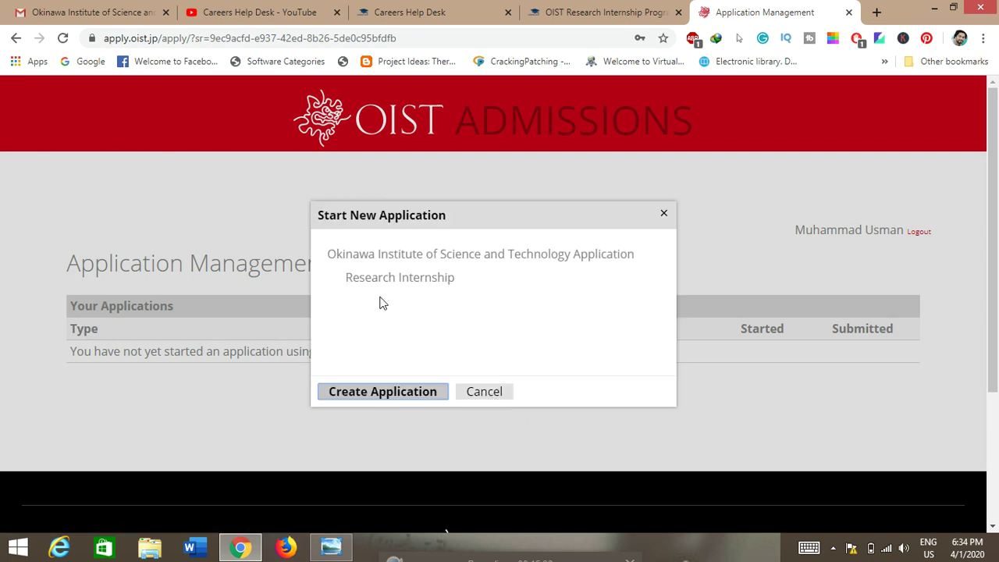
left_click(383, 393)
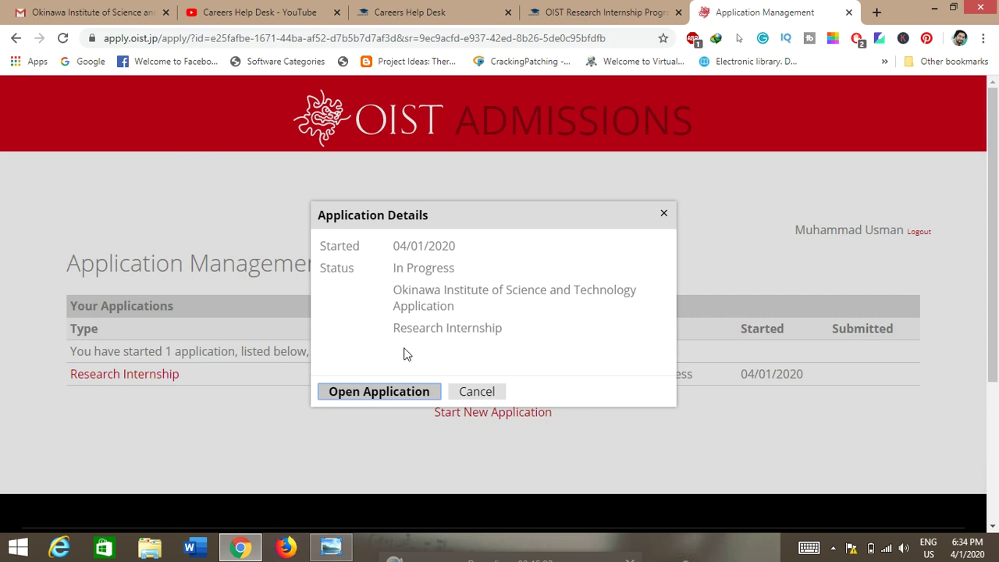
left_click(385, 394)
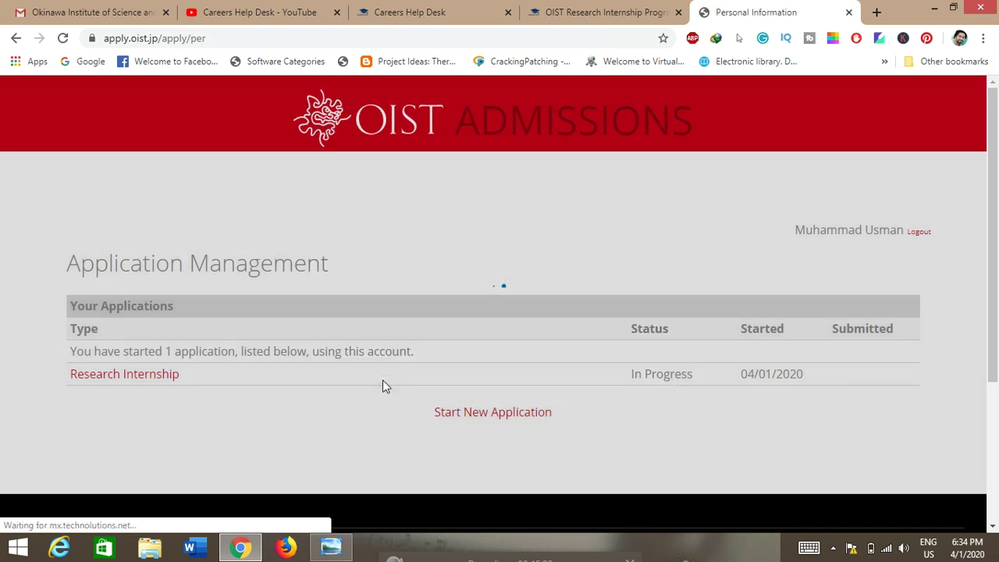
scroll(188, 364, "down", 6)
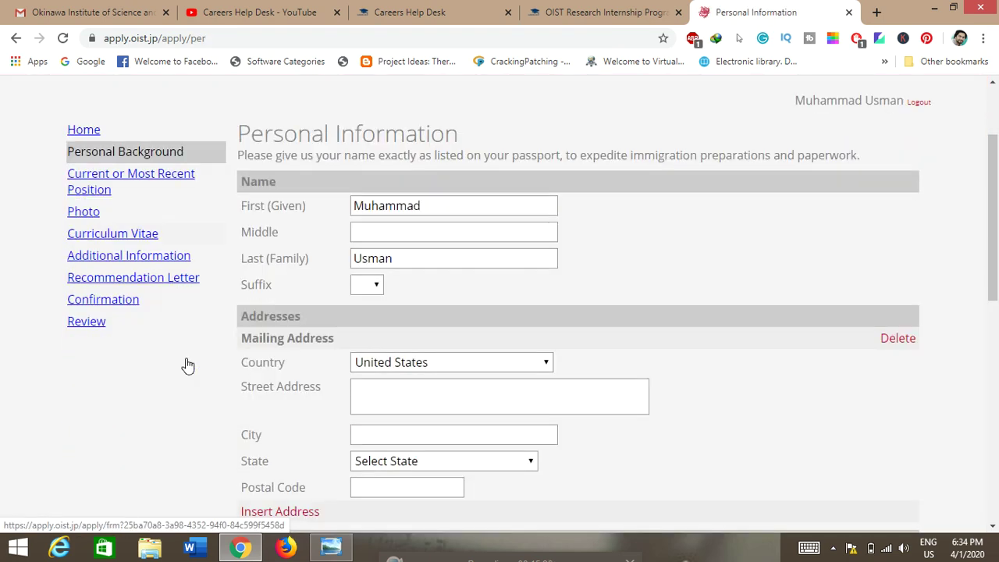
scroll(188, 364, "down", 3)
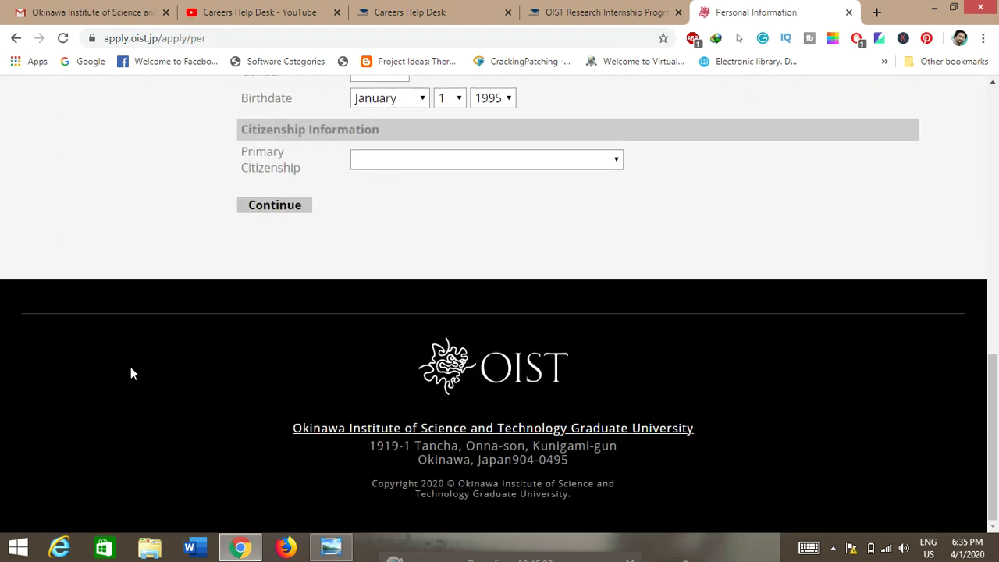
scroll(130, 367, "up", 10)
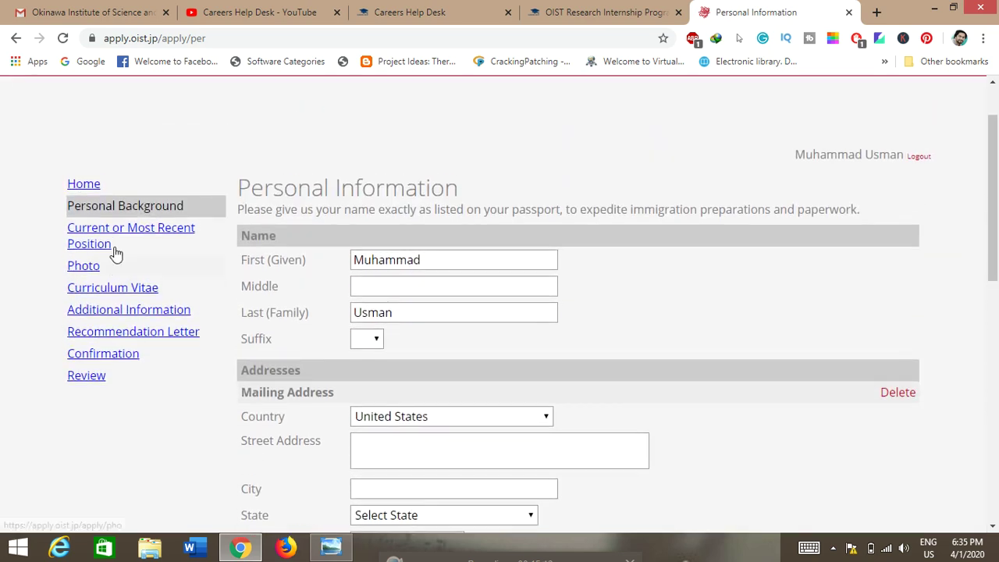
left_click(121, 235)
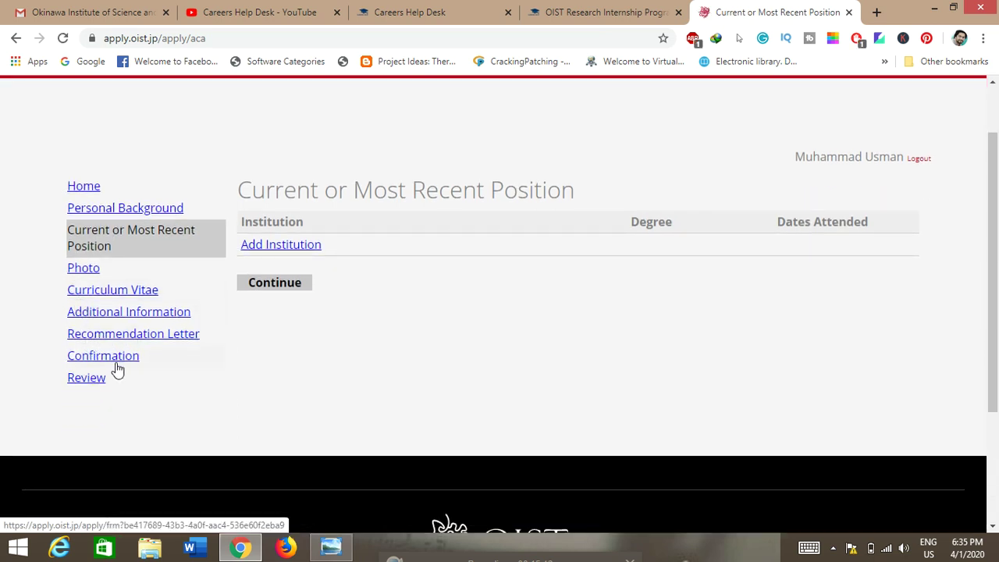
left_click(106, 210)
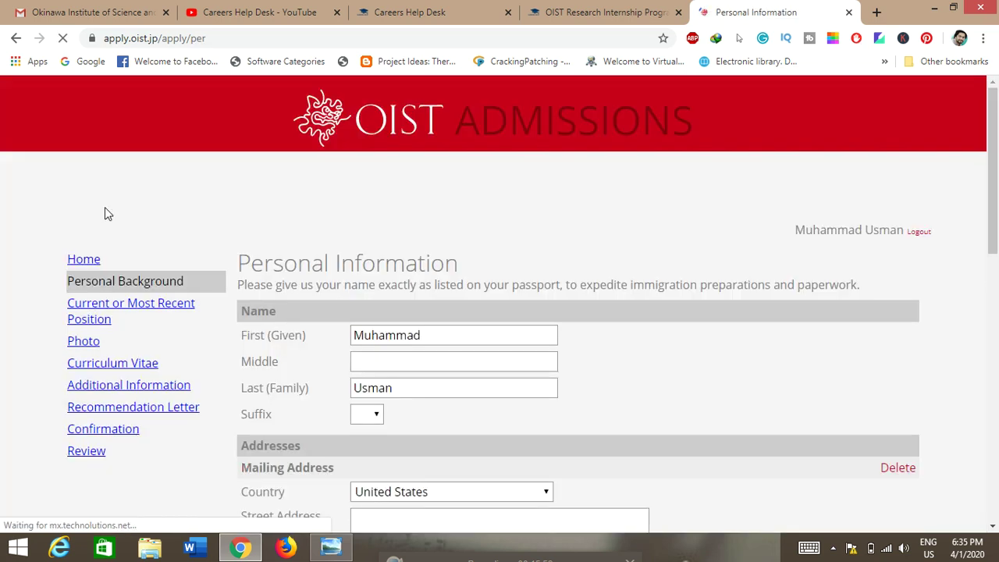
scroll(2, 353, "down", 2)
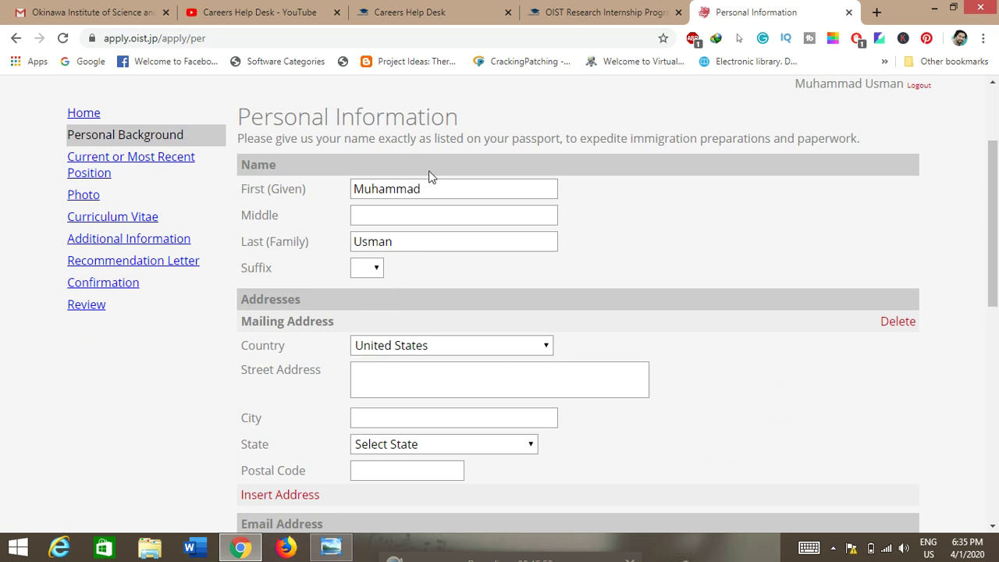
scroll(406, 270, "down", 1)
left_click(378, 200)
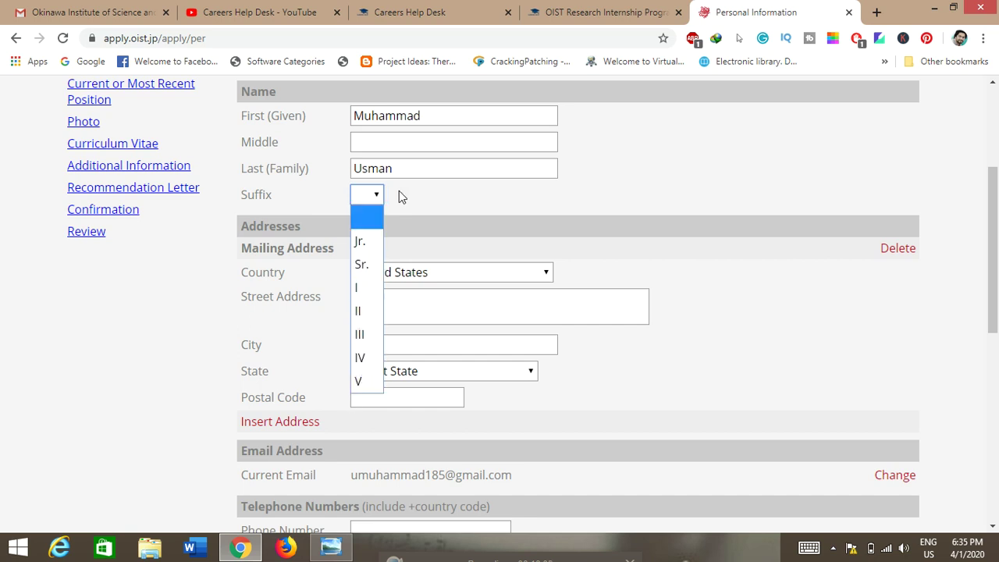
left_click(409, 200)
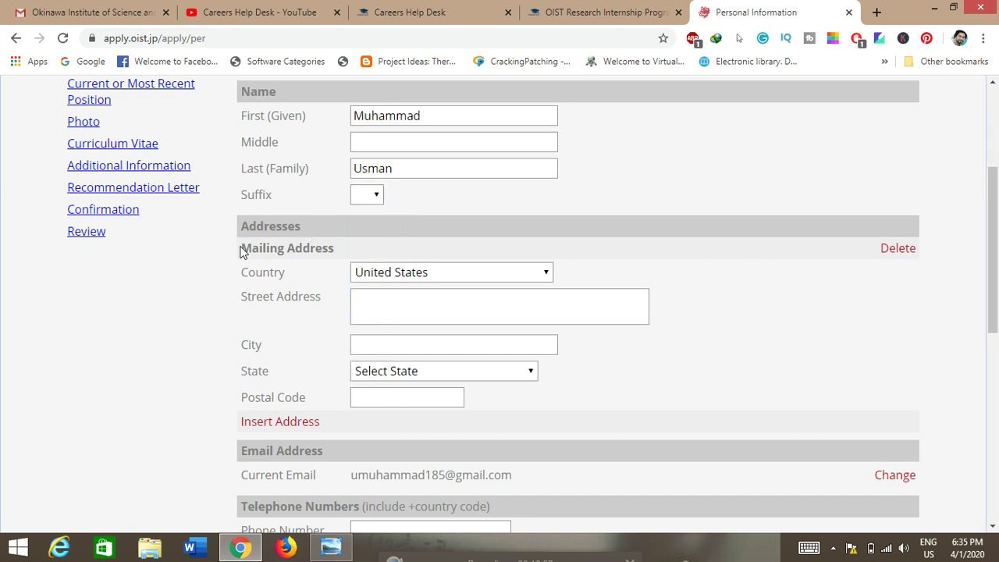
scroll(234, 261, "down", 1)
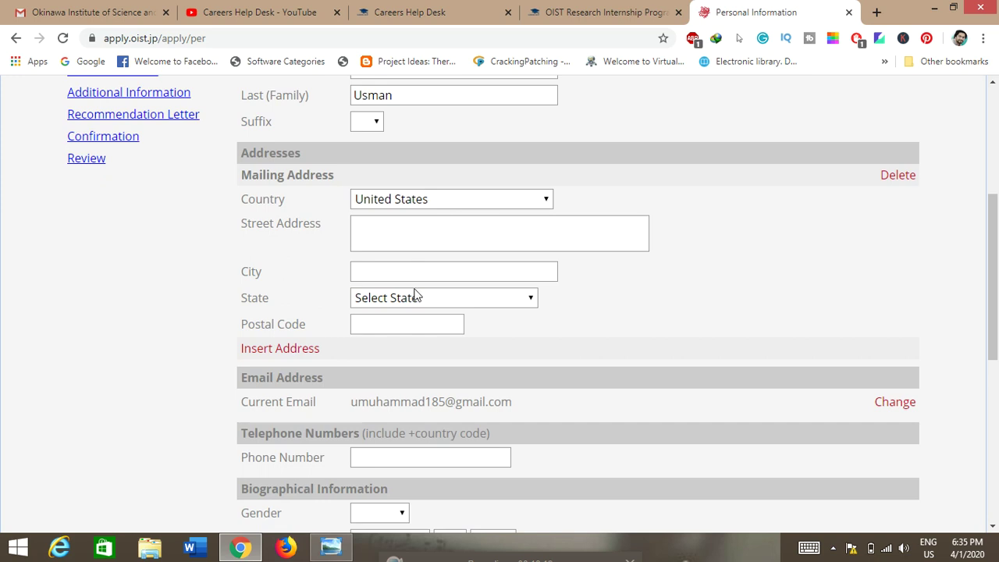
scroll(414, 320, "down", 1)
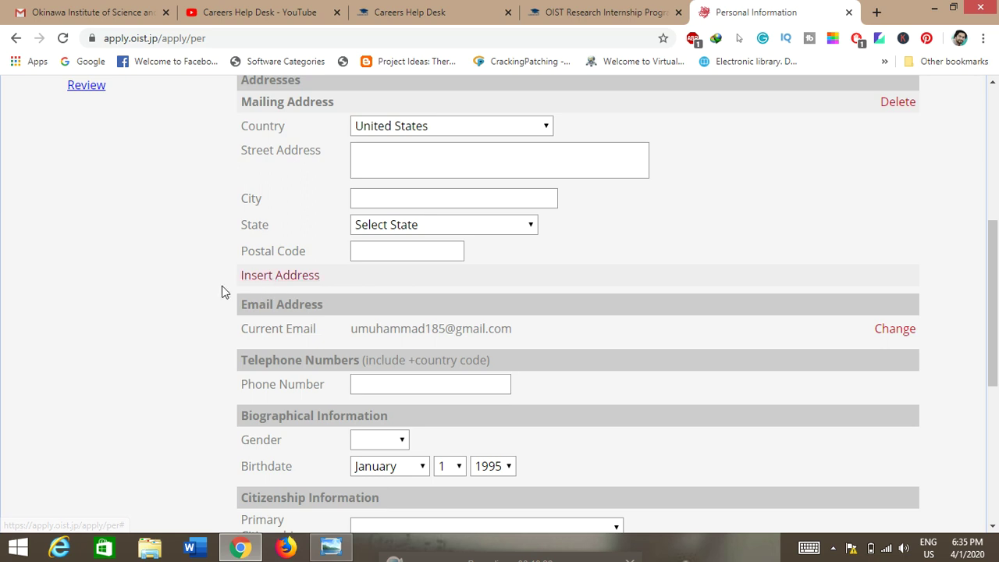
scroll(184, 294, "down", 1)
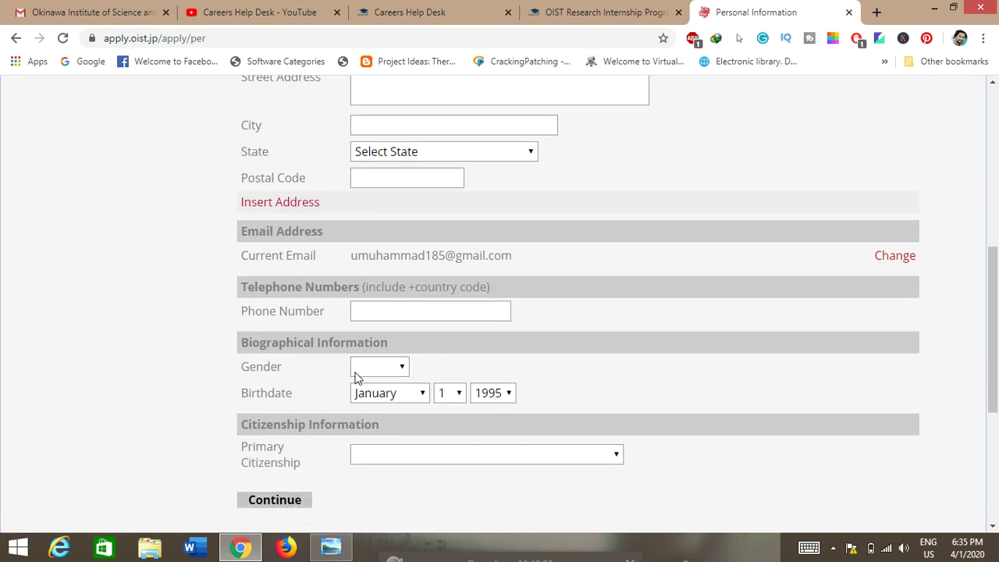
scroll(415, 419, "down", 2)
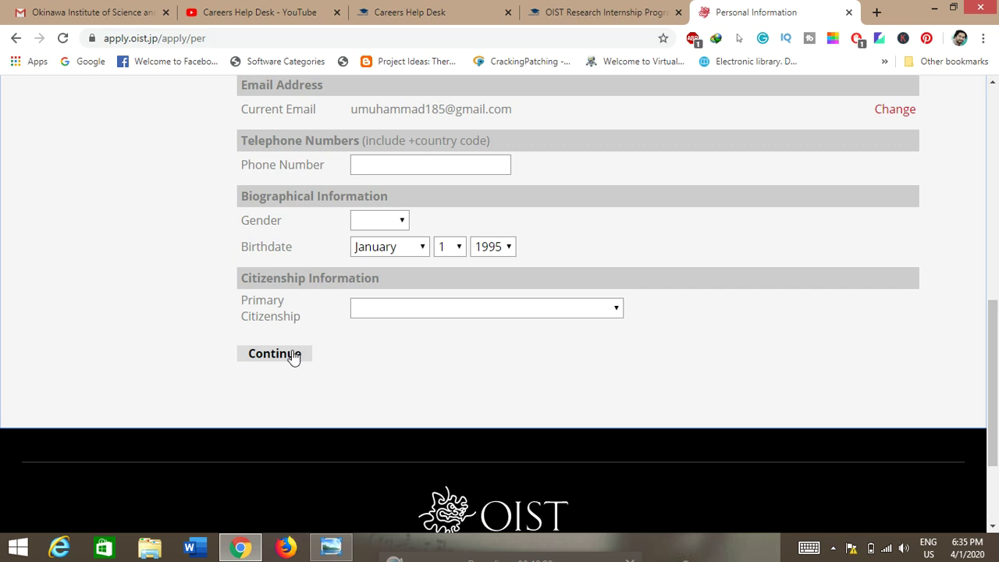
scroll(205, 357, "up", 2)
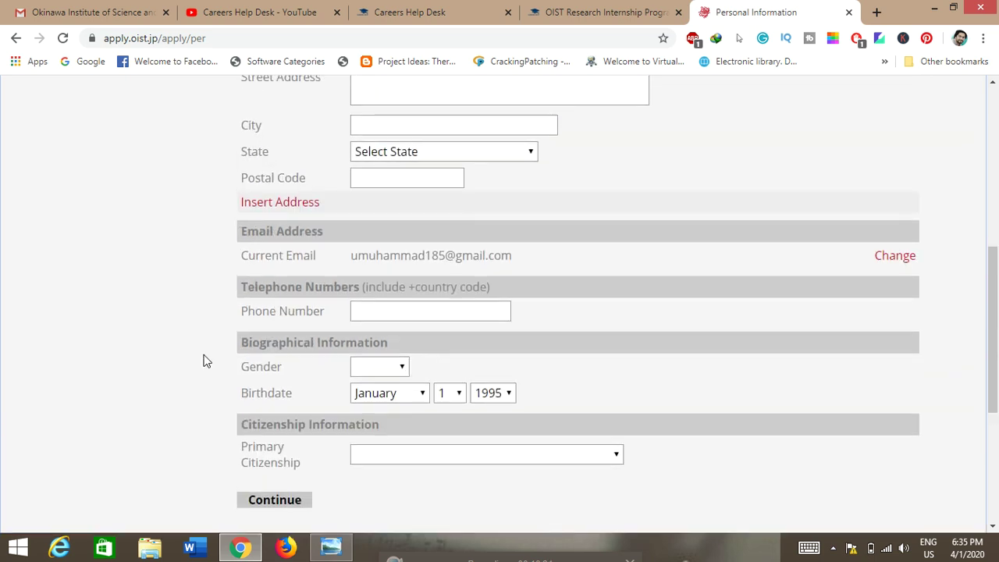
scroll(206, 361, "up", 4)
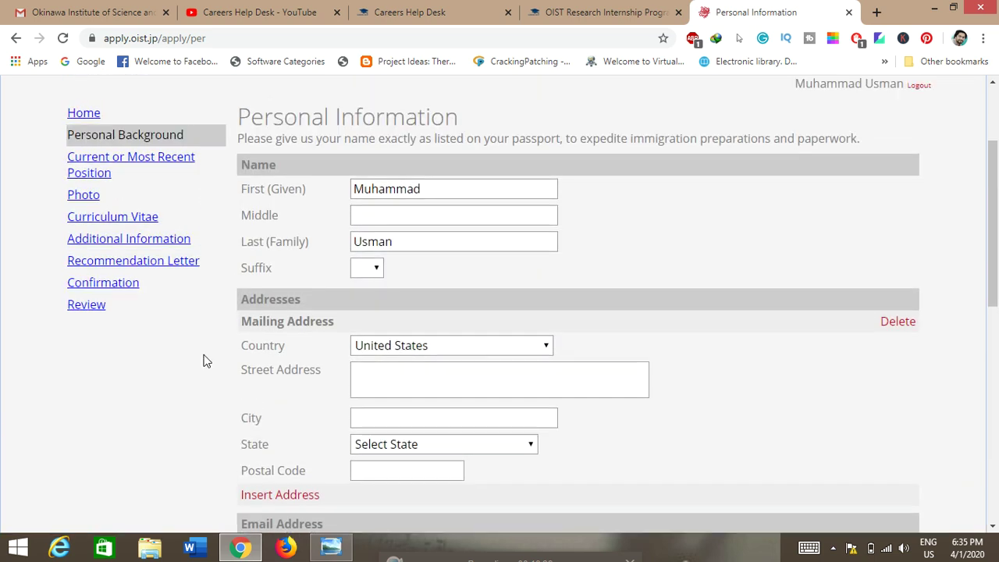
Open Current or Most Recent Position, view Add Institution's Level of Study options, and close it unchanged.
left_click(115, 164)
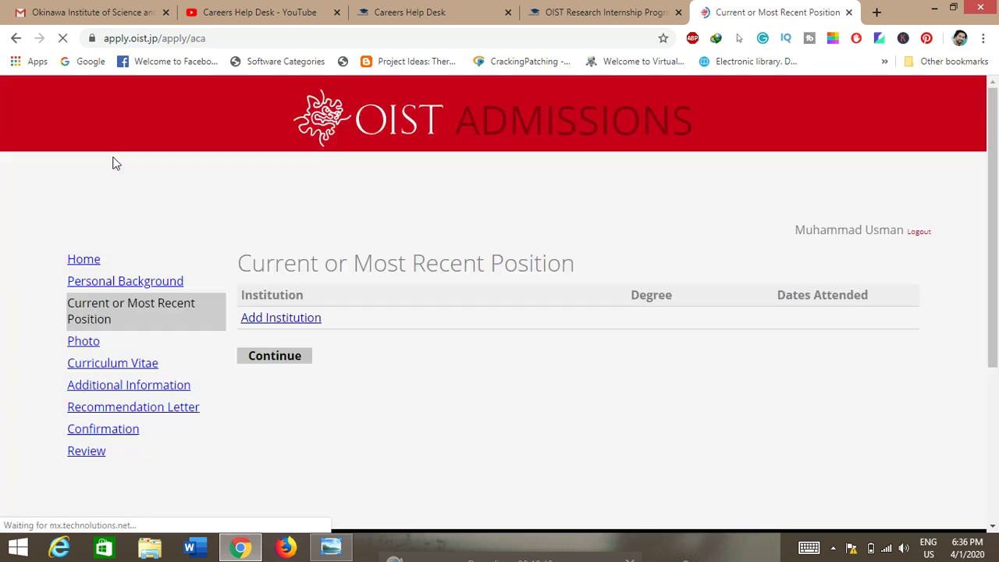
left_click(300, 322)
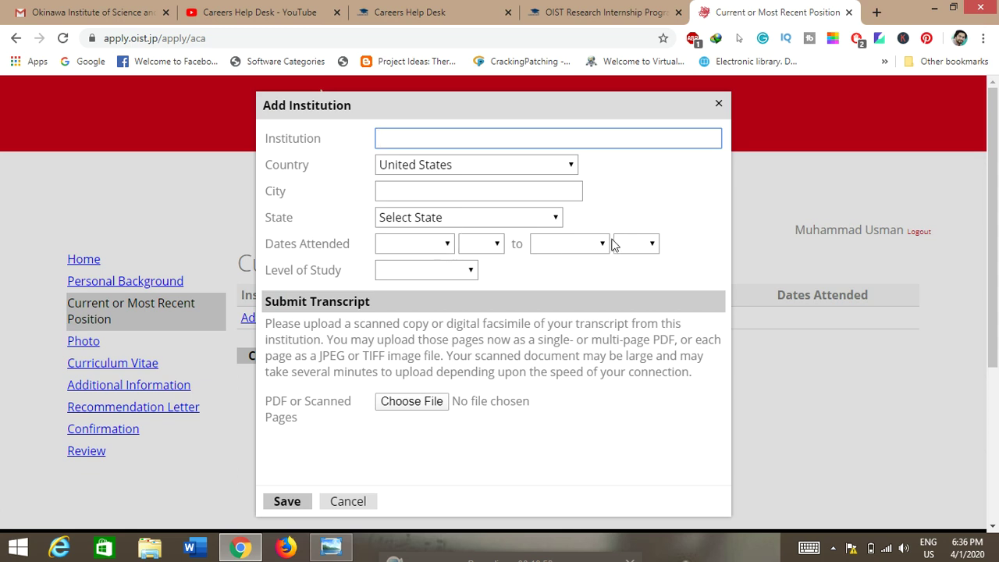
left_click(418, 270)
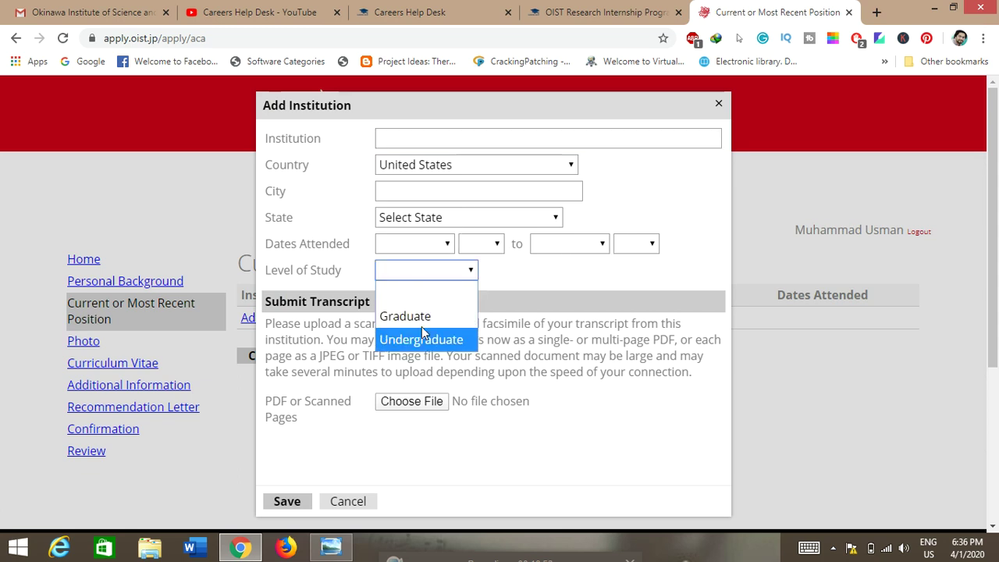
left_click(525, 289)
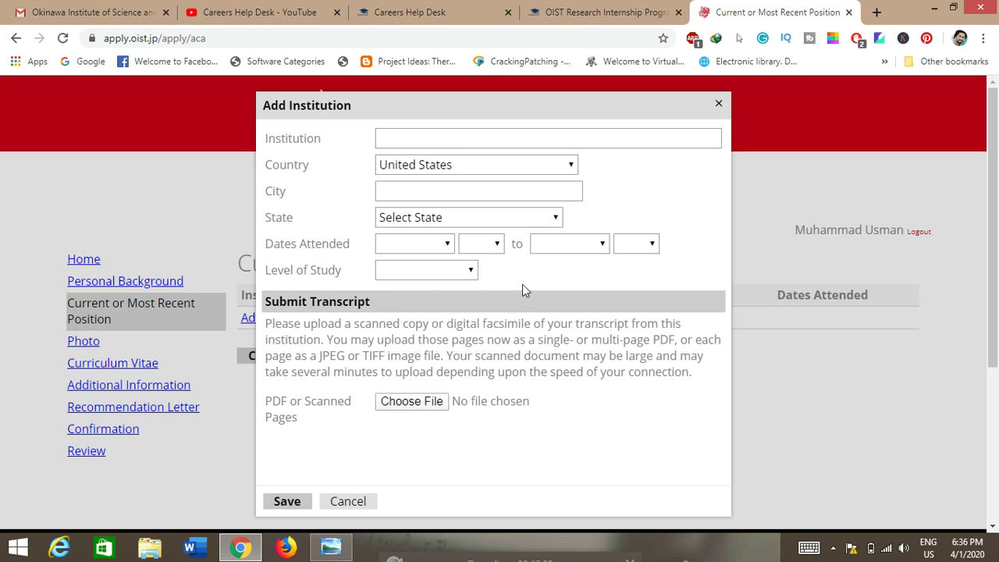
scroll(524, 284, "down", 1)
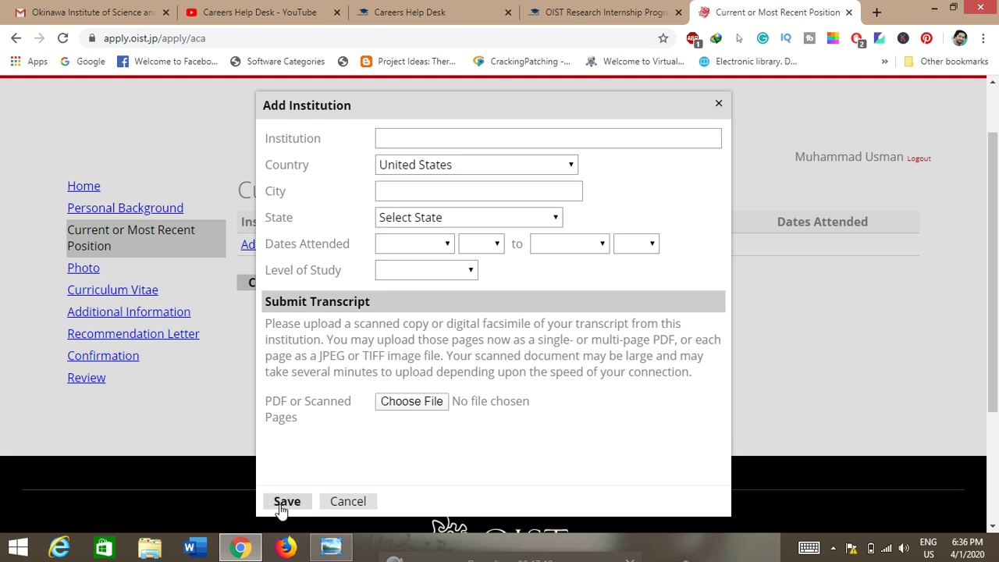
left_click(340, 502)
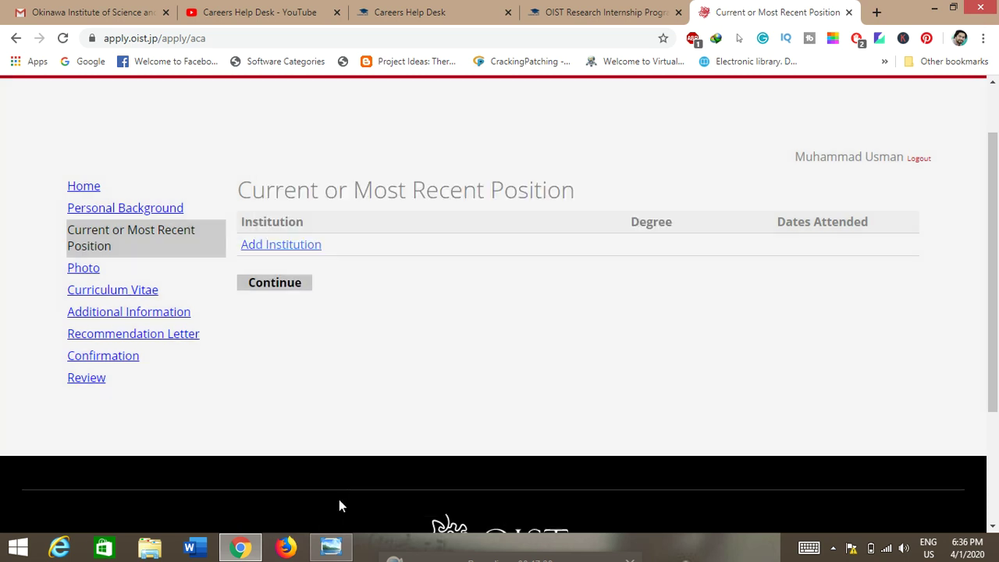
Pass through the Photo section to the Curriculum Vitae upload, which still has no file chosen.
left_click(87, 274)
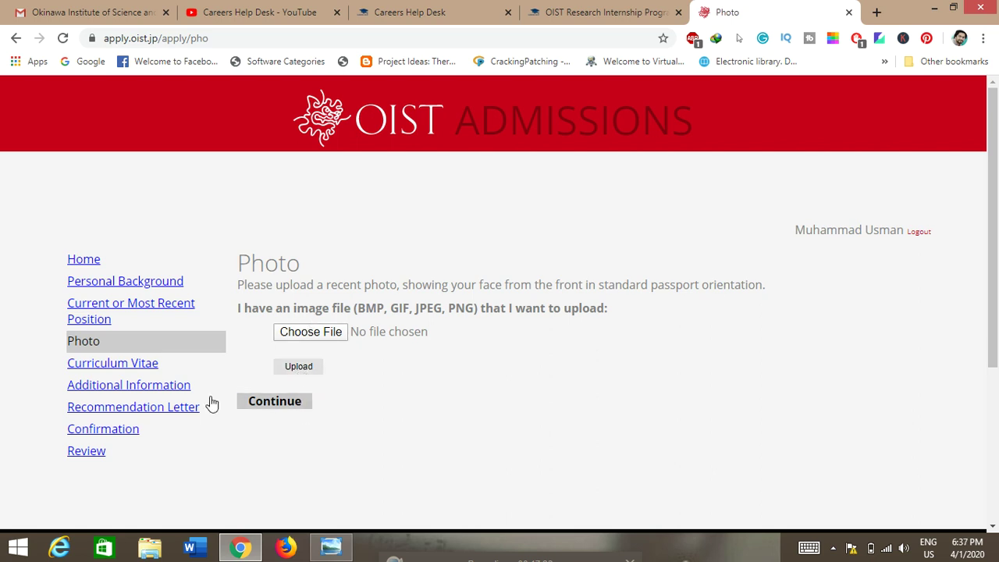
left_click(127, 367)
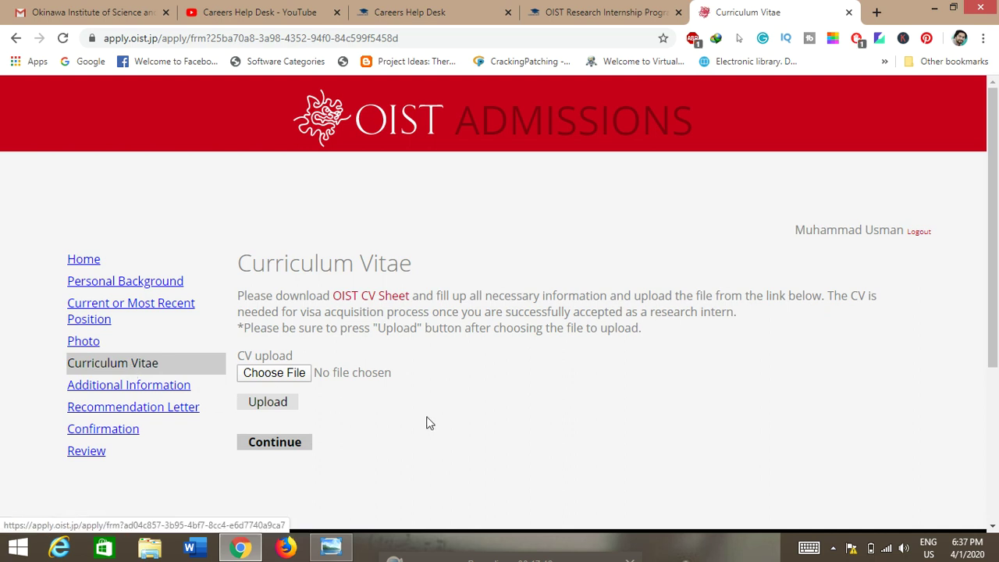
scroll(443, 412, "down", 2)
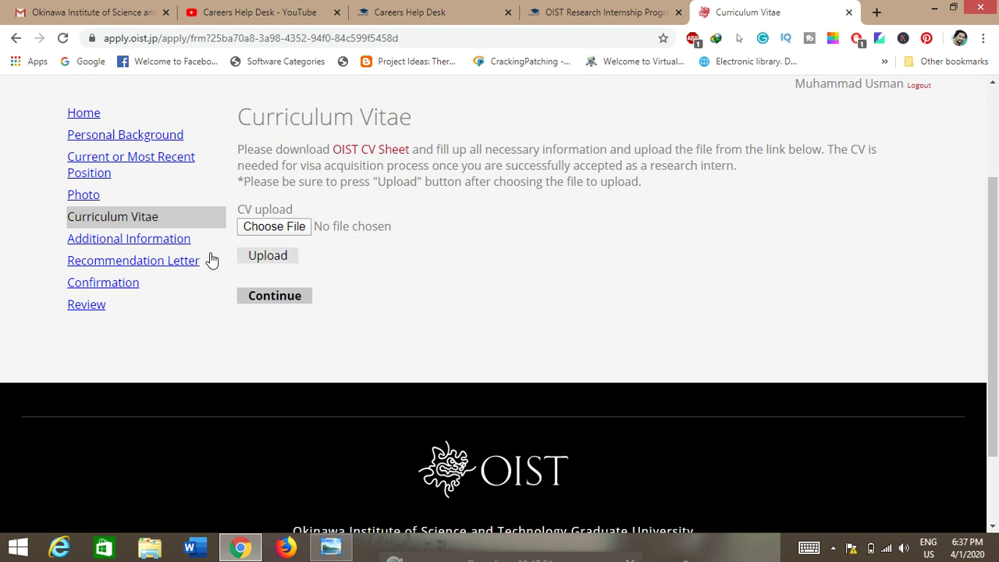
Open the Additional Information section and scroll down to the internship unit choices.
left_click(136, 241)
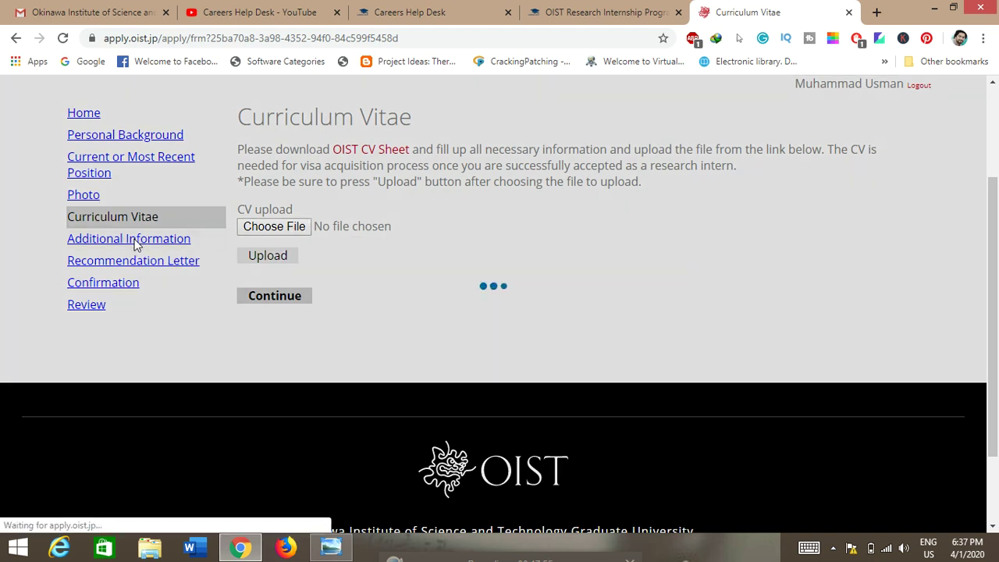
scroll(352, 323, "down", 2)
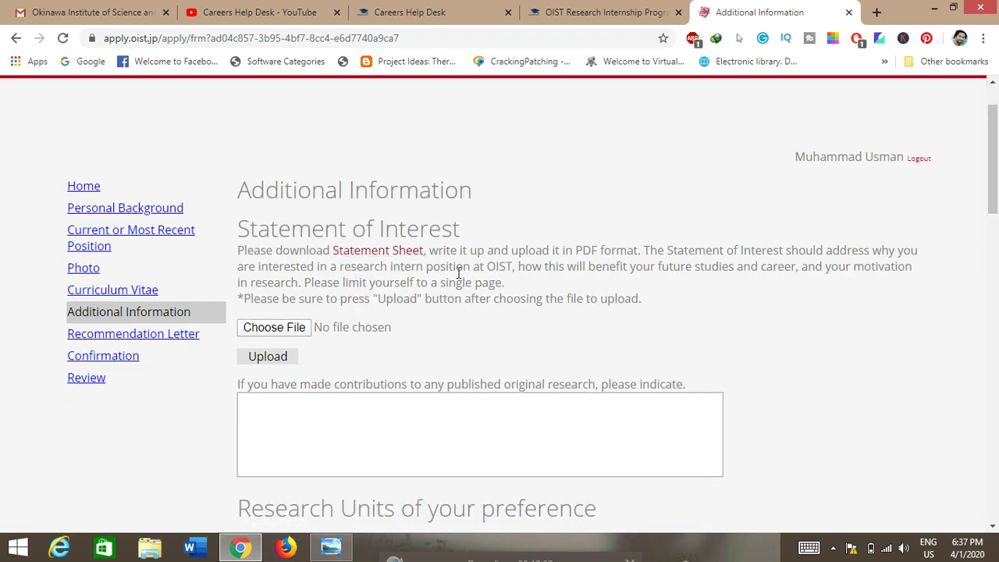
scroll(461, 273, "down", 3)
scroll(463, 270, "up", 1)
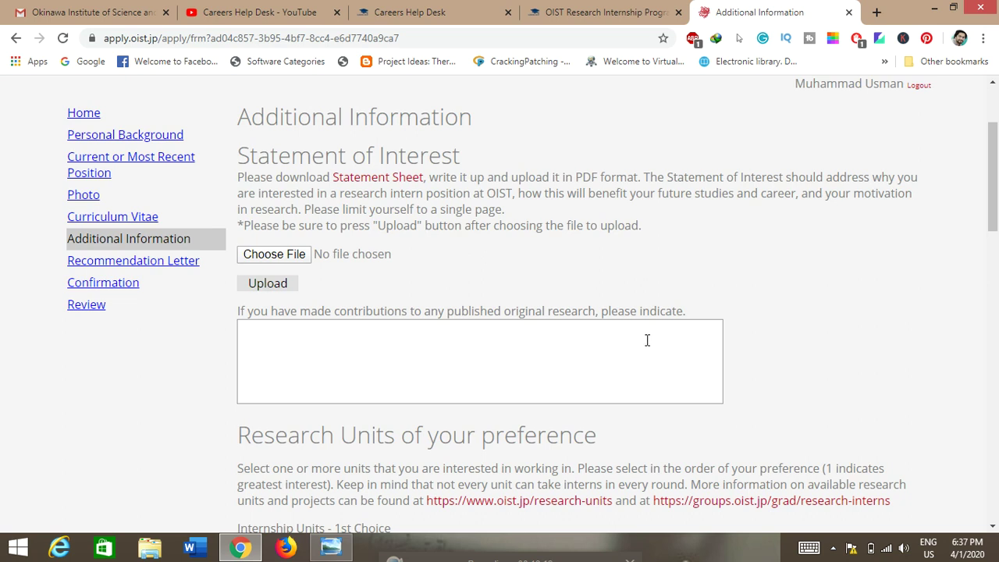
scroll(446, 347, "down", 3)
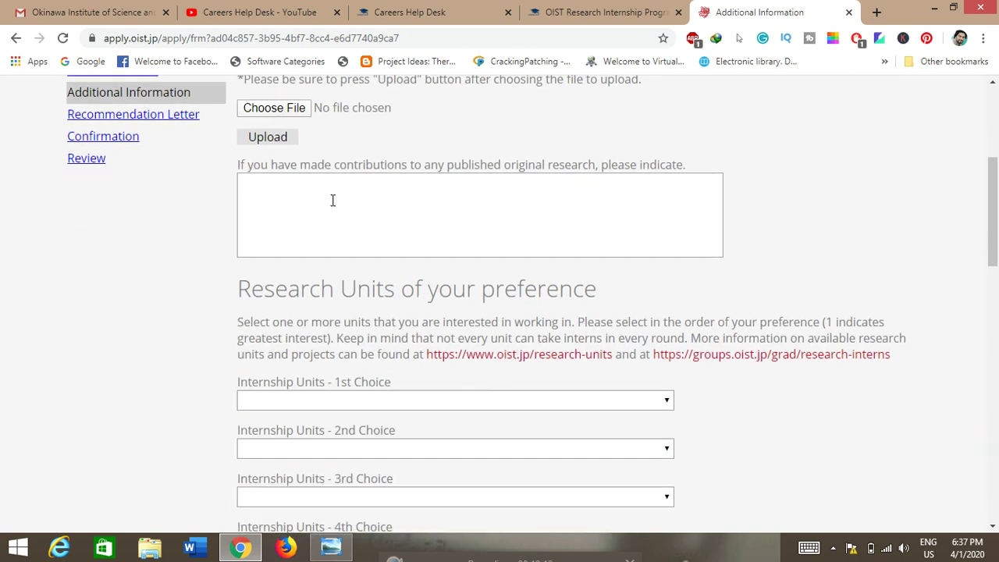
scroll(333, 200, "down", 3)
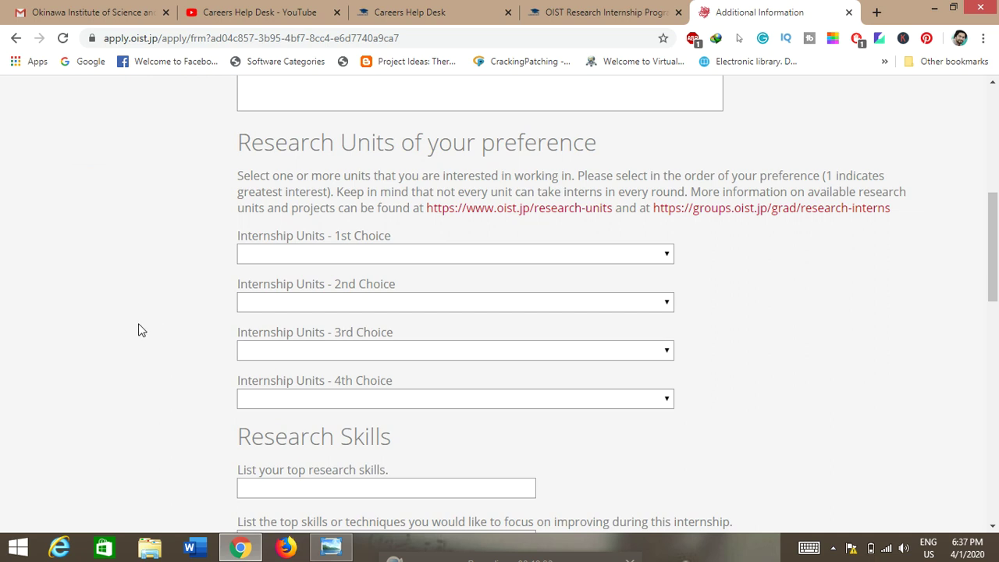
Browse the 1st Choice research units without selecting one, then scroll to Desired Internship Period.
left_click(435, 254)
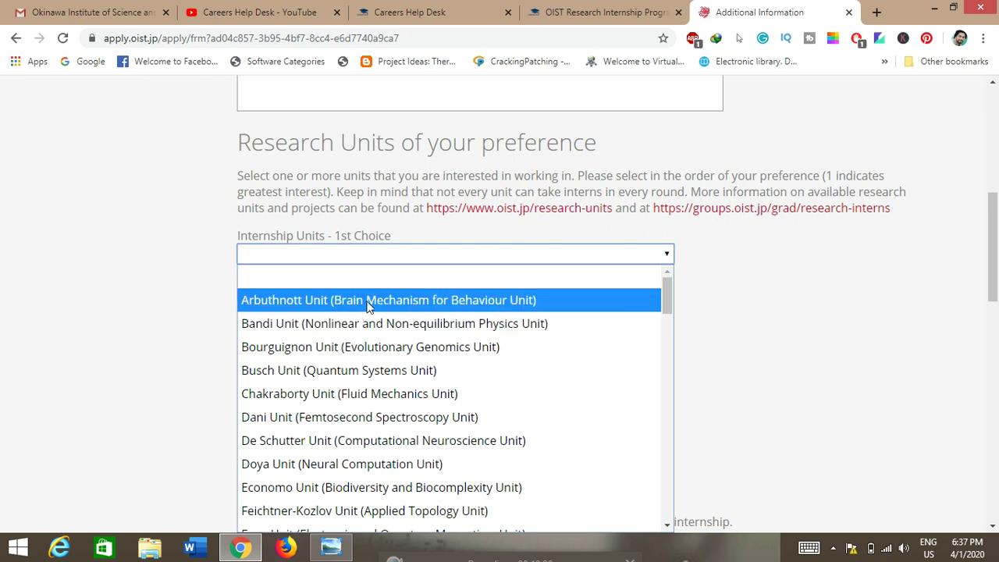
scroll(345, 356, "down", 10)
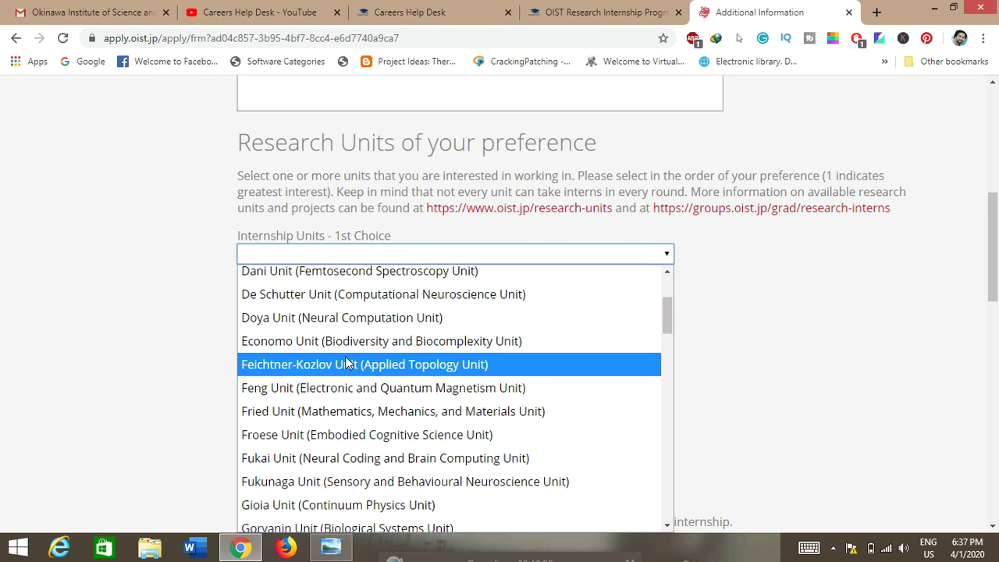
scroll(348, 363, "down", 1)
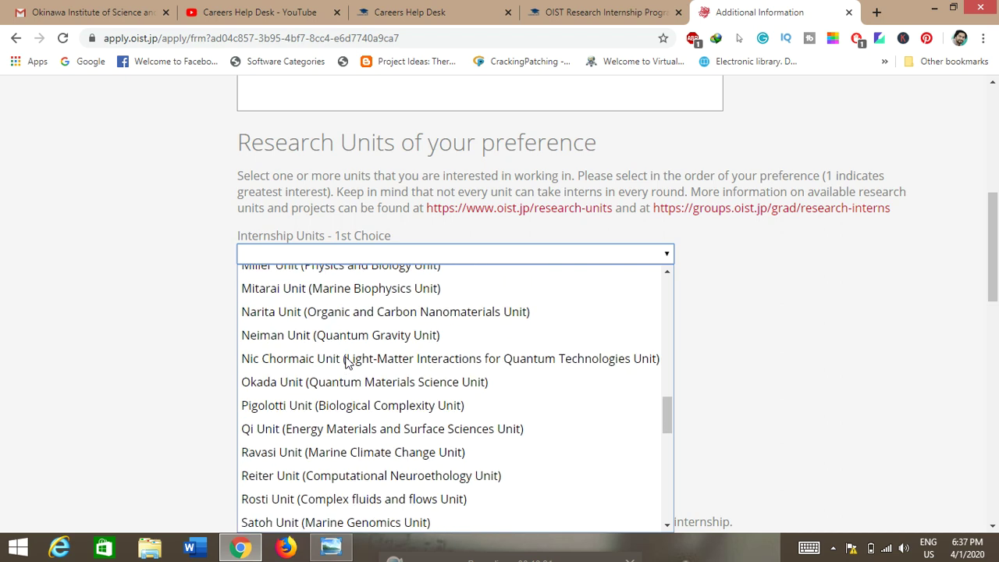
scroll(348, 363, "down", 8)
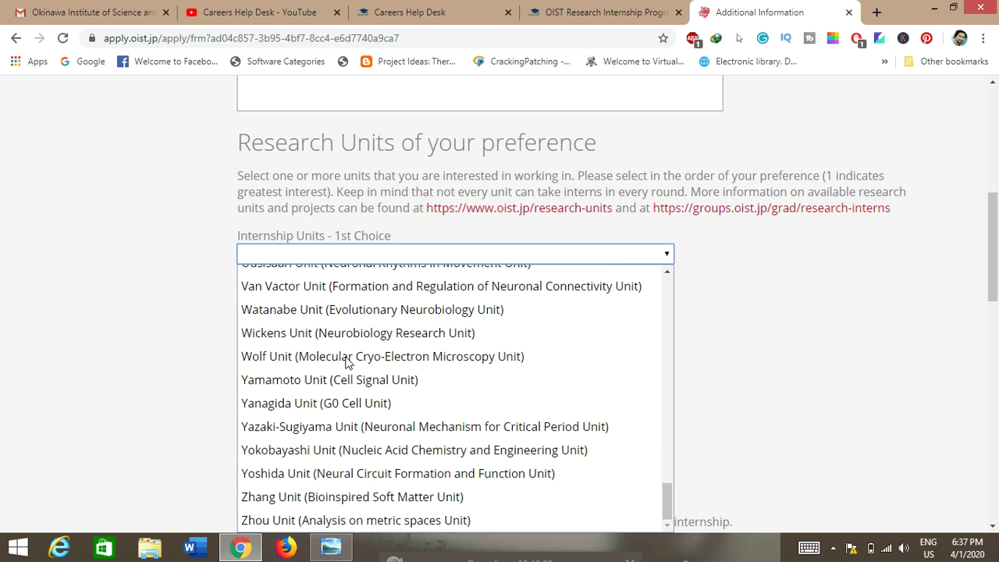
left_click(124, 259)
scroll(129, 259, "down", 1)
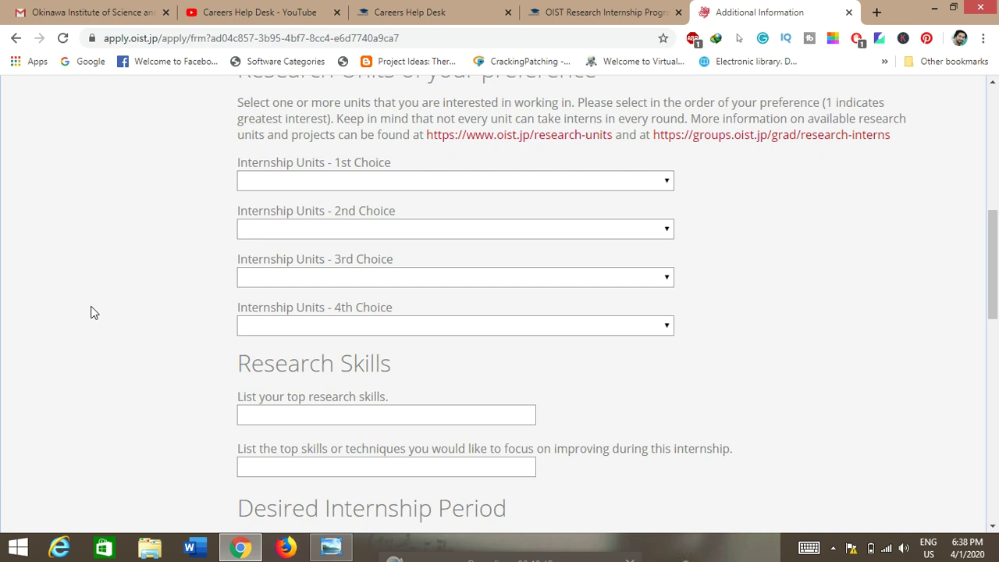
scroll(107, 336, "down", 1)
scroll(117, 339, "down", 1)
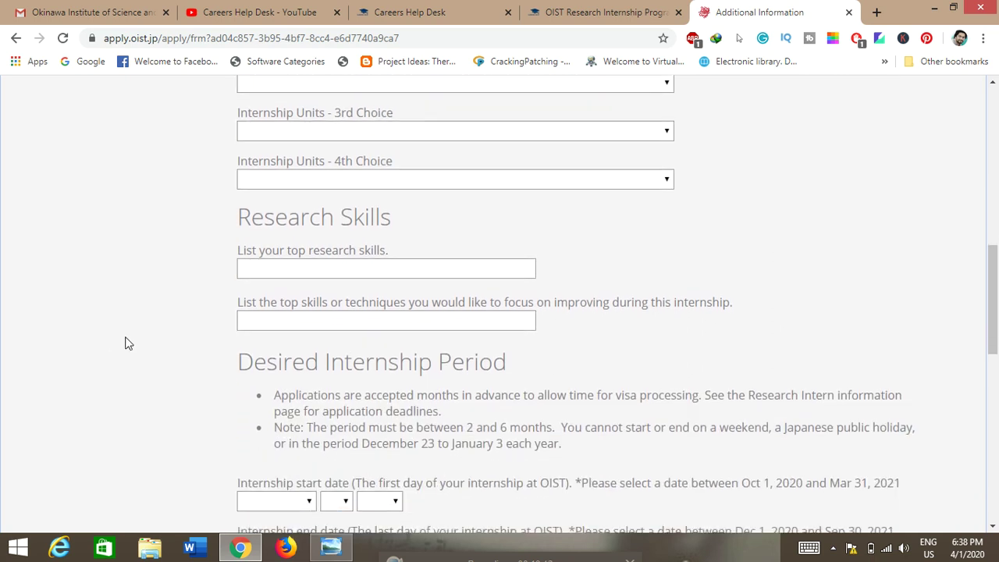